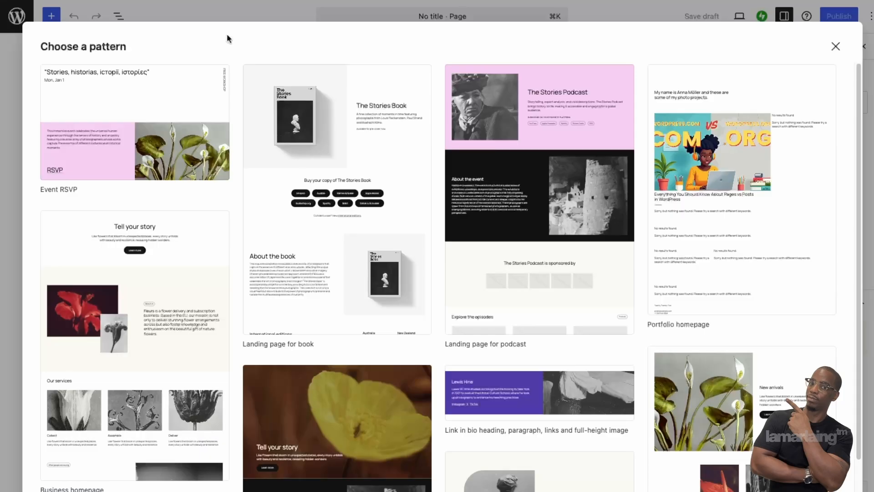
Step: Close the Choose a pattern modal without picking a pattern, leaving a blank page
scroll(385, 430, "down", 6)
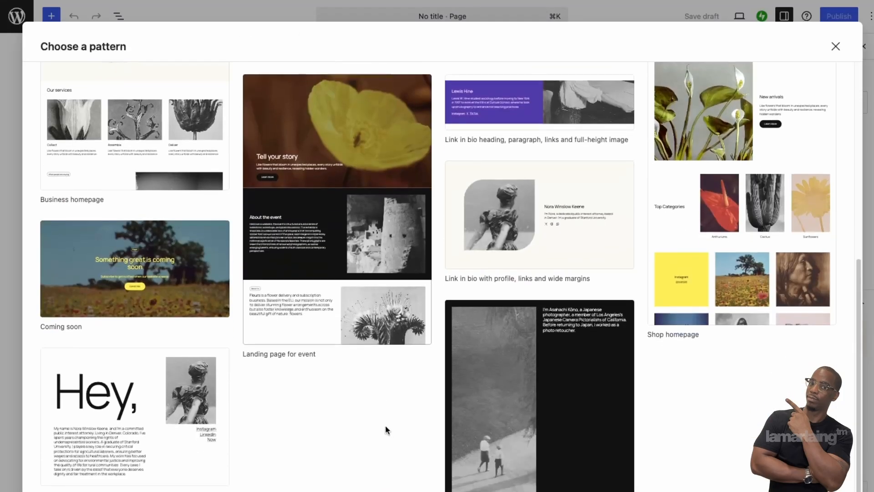
scroll(373, 441, "up", 6)
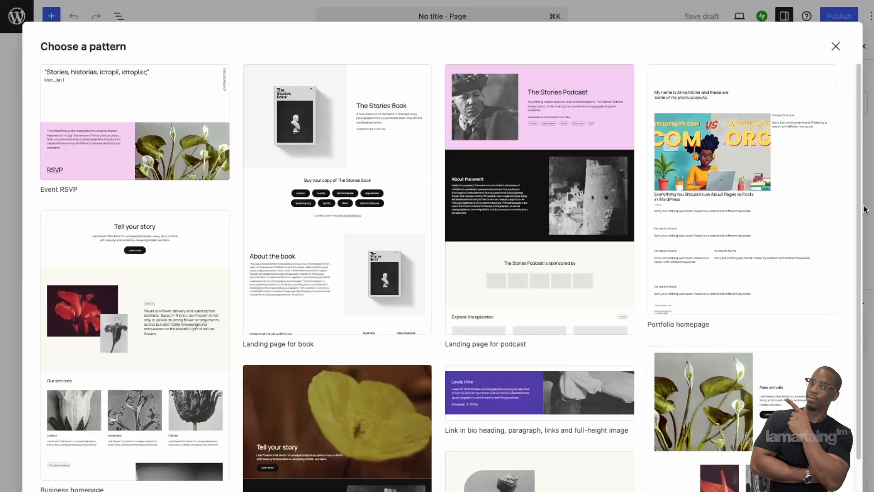
left_click(835, 46)
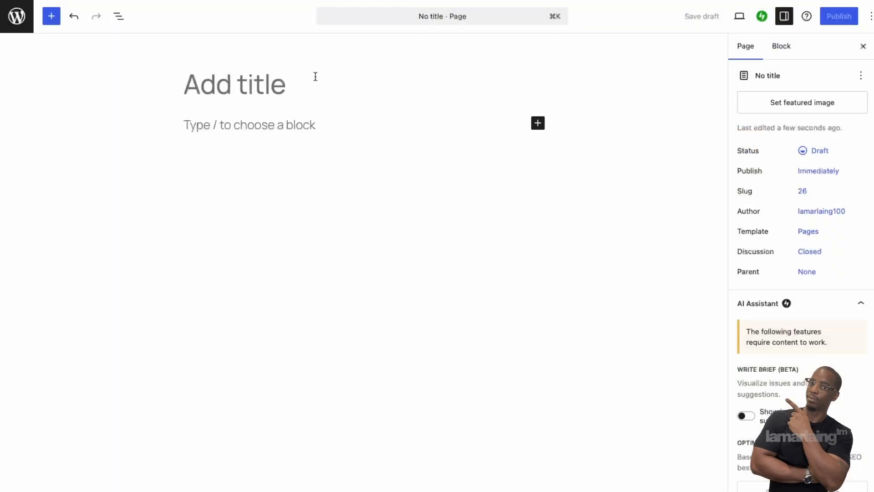
Step: Give the new page the title 'Home'
type("J")
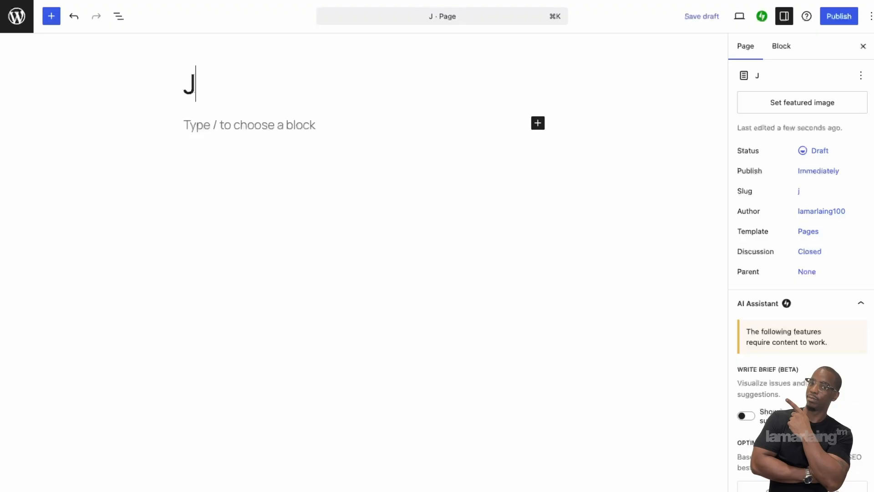
key("BackSpace")
type("Home")
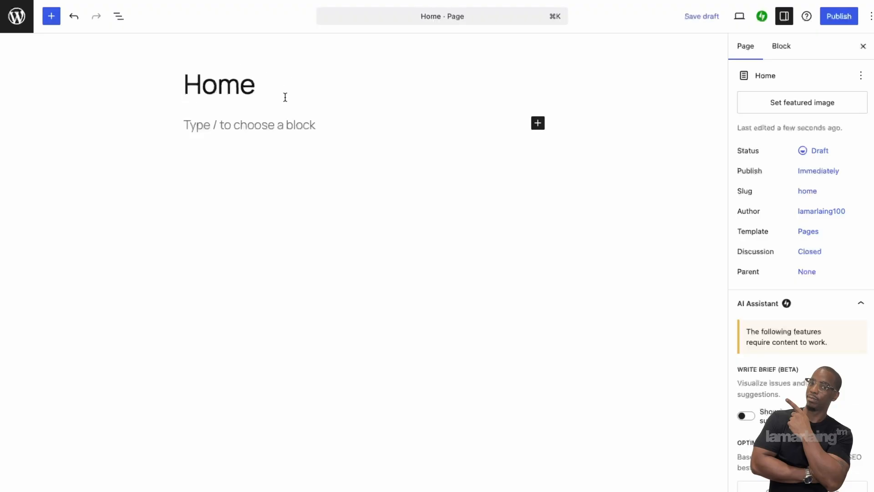
left_click(260, 121)
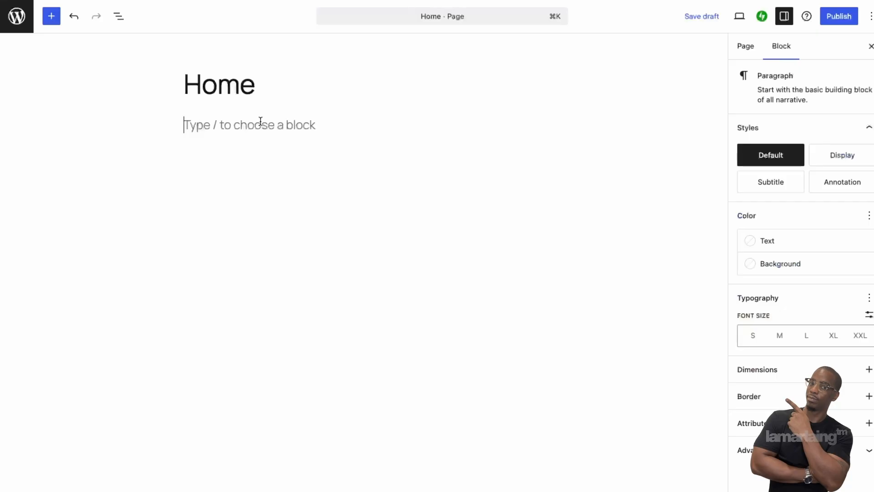
double_click(246, 85)
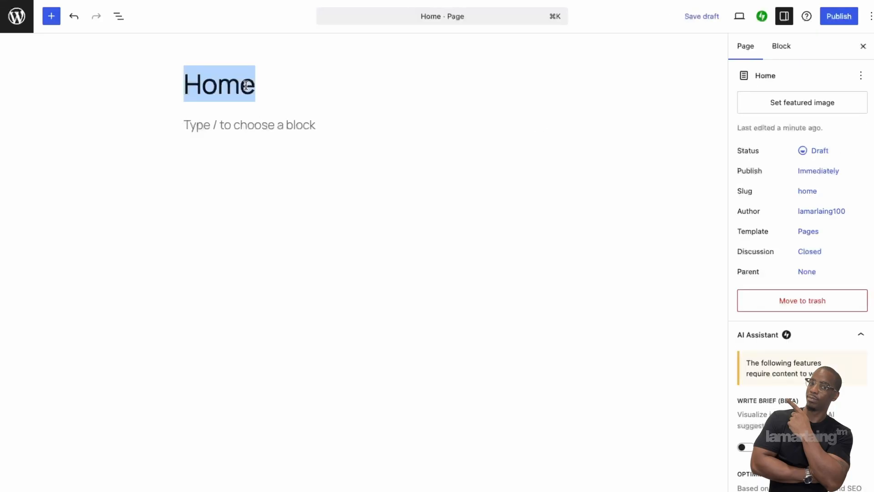
Step: Write the intro sentence about learning technical digital marketing with the instructor, then start a new block
left_click(270, 124)
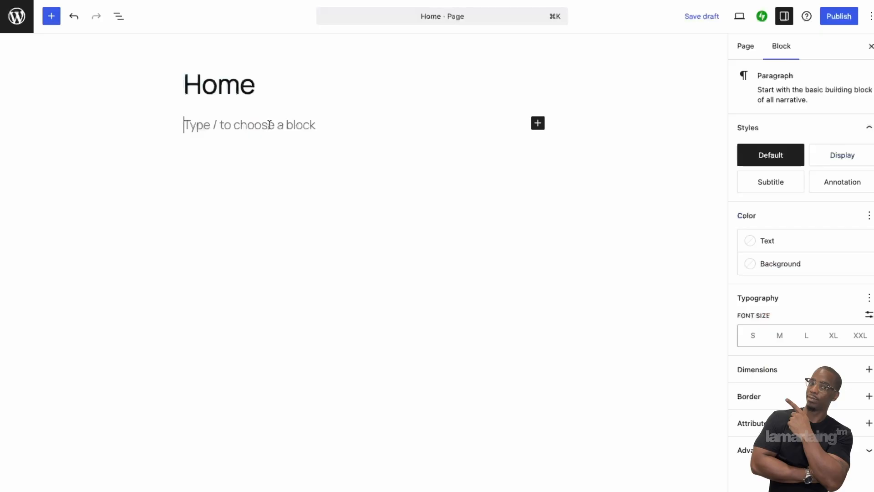
type("Lamar L")
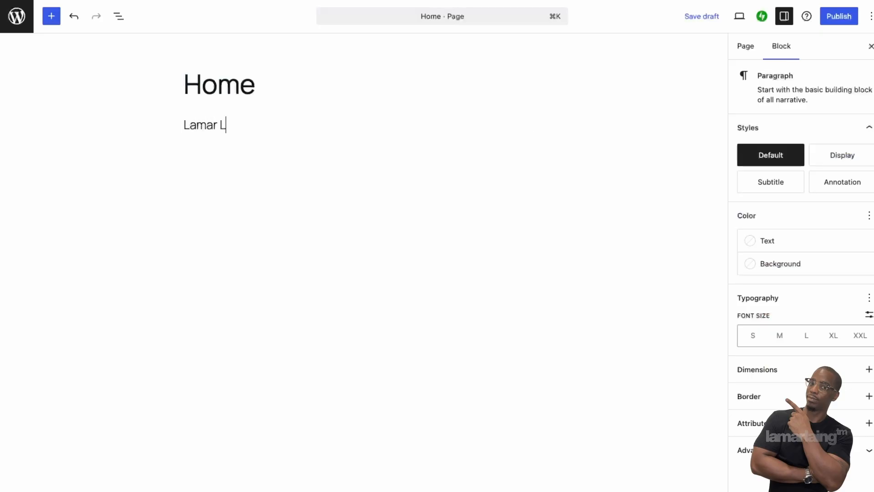
key("BackSpace")
key("BackSpace")
key("BackSpace")
key("BackSpace")
key("BackSpace")
key("BackSpace")
type("earn the ins ")
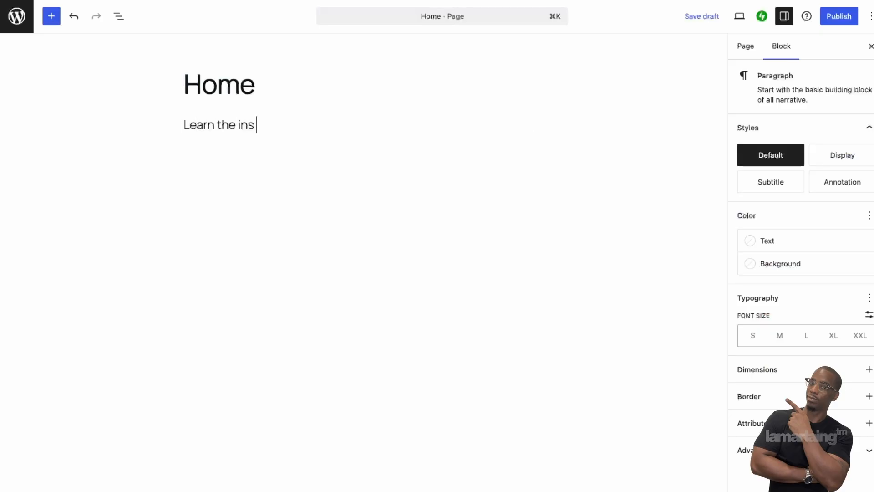
type("and outs of teh")
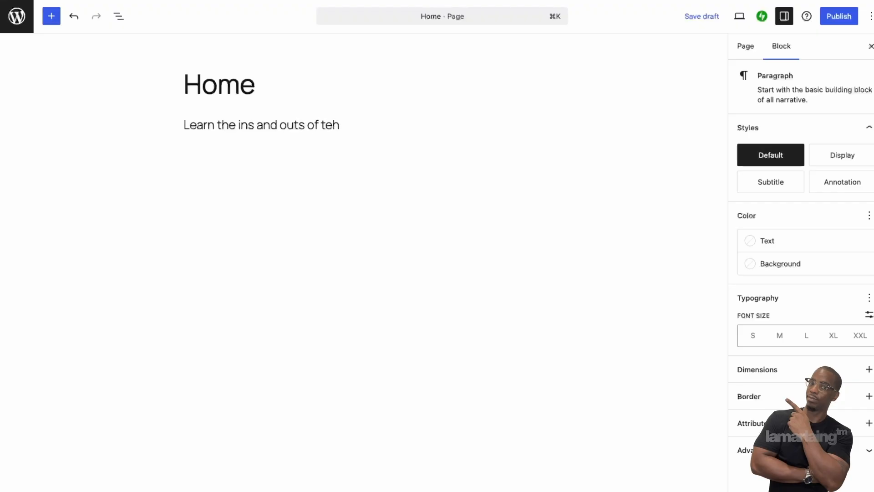
key("BackSpace")
key("BackSpace")
type("echniac")
key("BackSpace")
key("BackSpace")
type("cak")
key("BackSpace")
key("BackSpace")
type("al dig")
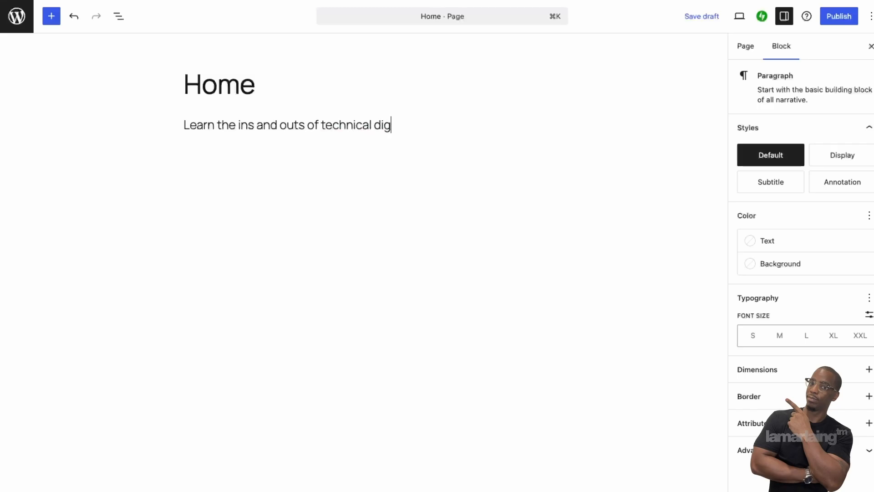
type("ital marketi")
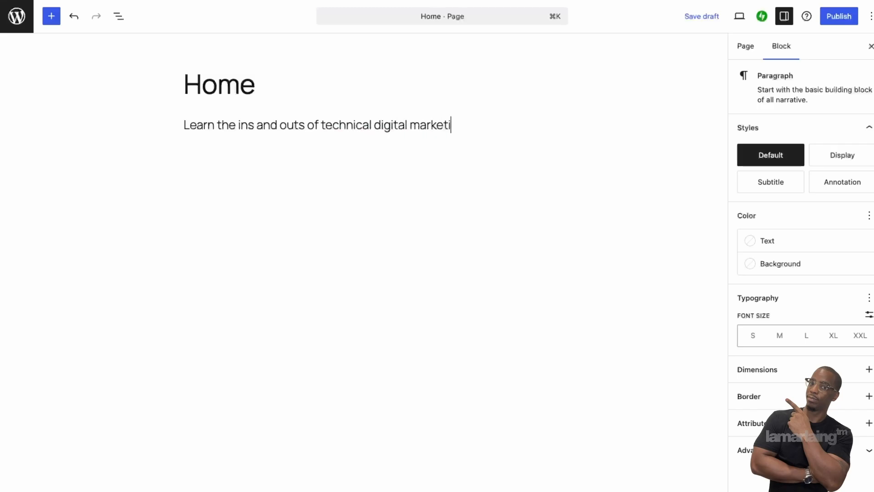
type("ng with Lamar ")
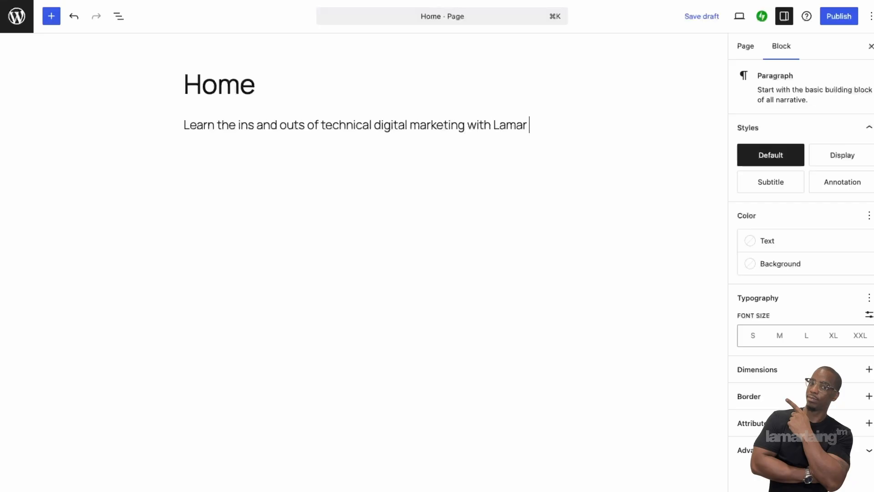
type("Laing")
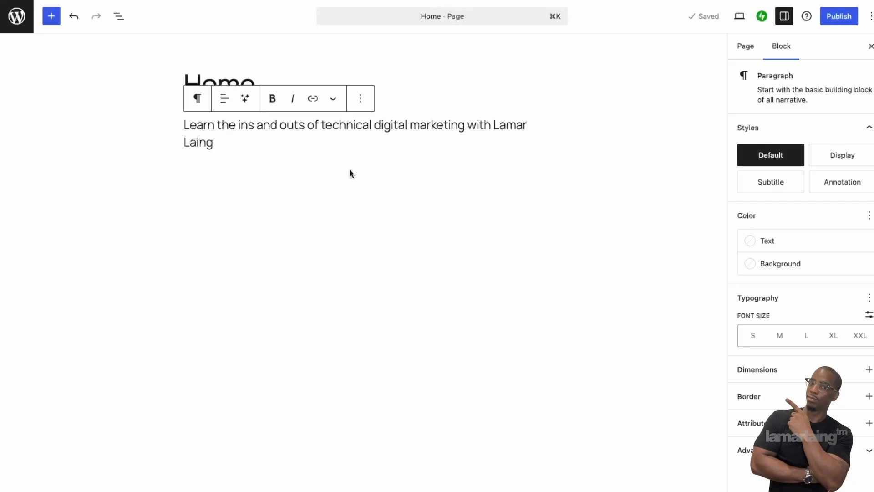
type(".")
key("Return")
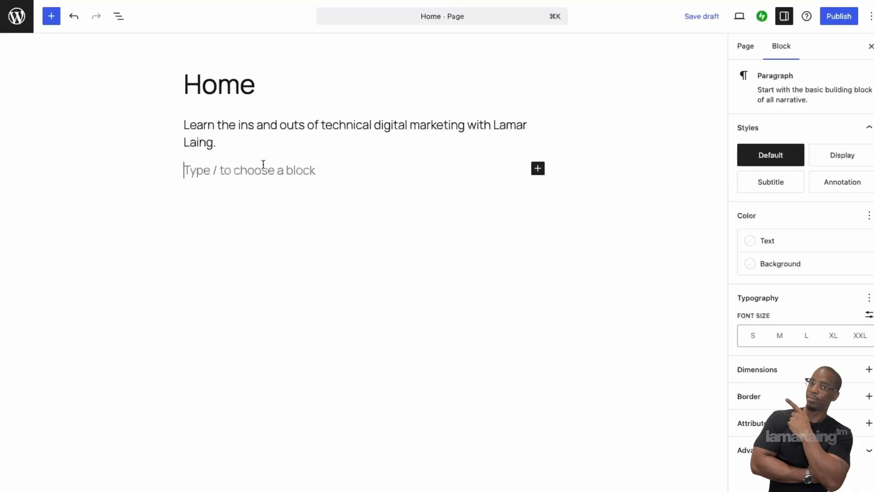
left_click(537, 169)
Step: Insert an Image block with the photo of two people working at a laptop
left_click(640, 249)
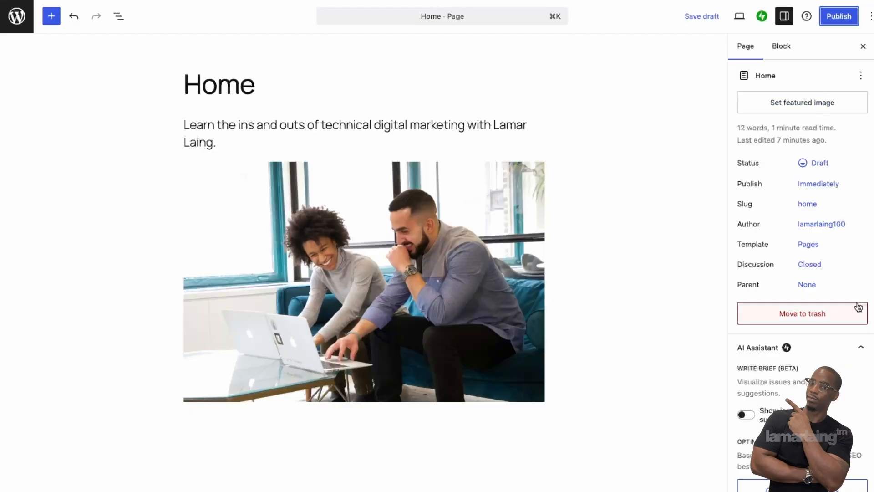
scroll(836, 301, "down", 8)
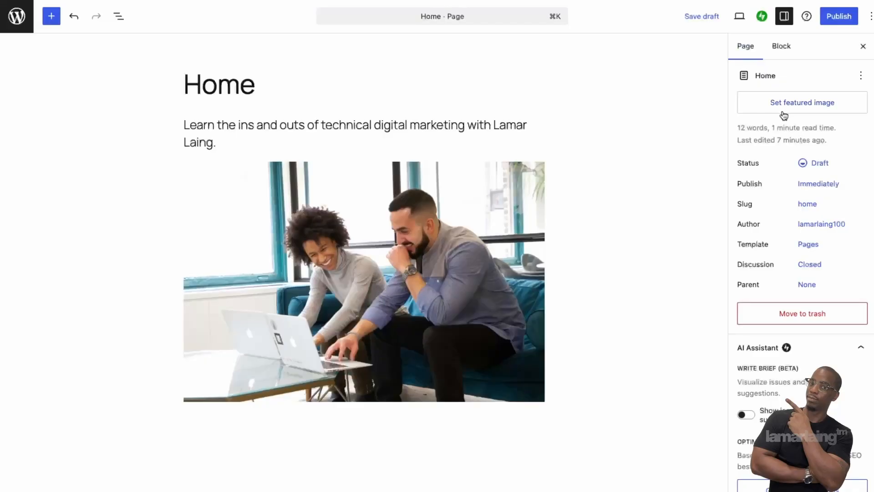
left_click(786, 106)
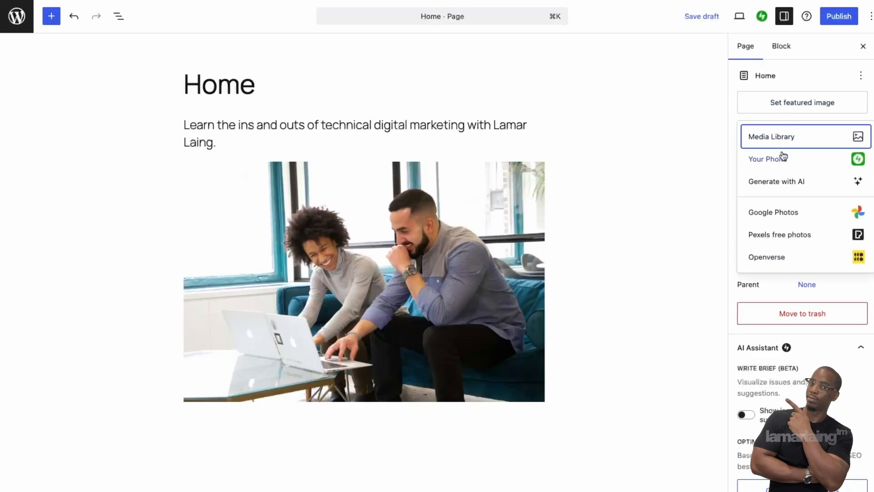
Step: Set the laptop photo from the Media Library as featured image, with alt text naming the instructor
left_click(785, 135)
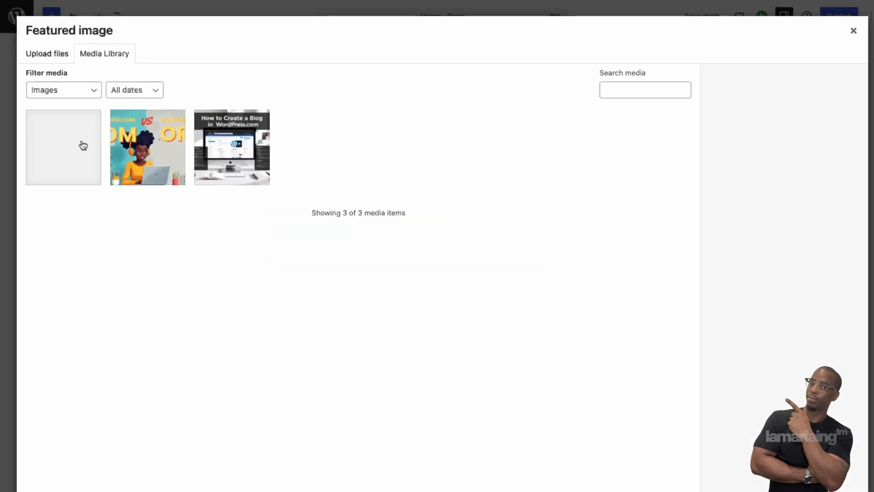
left_click(62, 153)
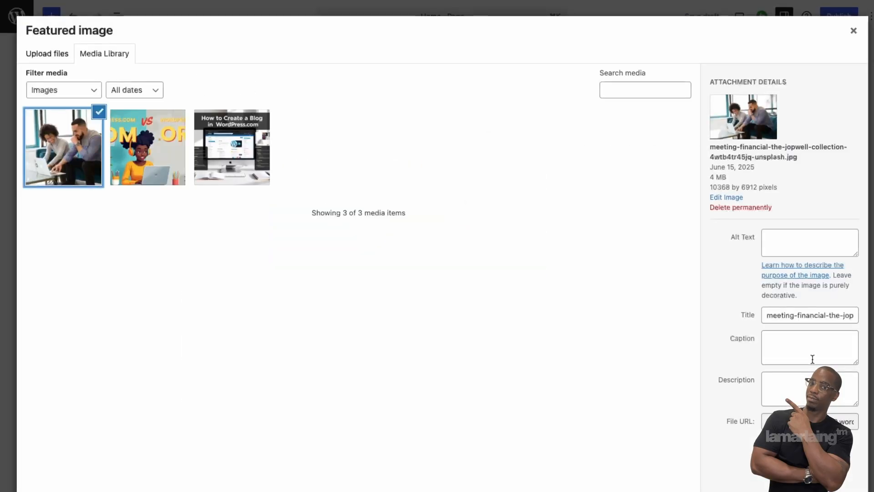
left_click(801, 251)
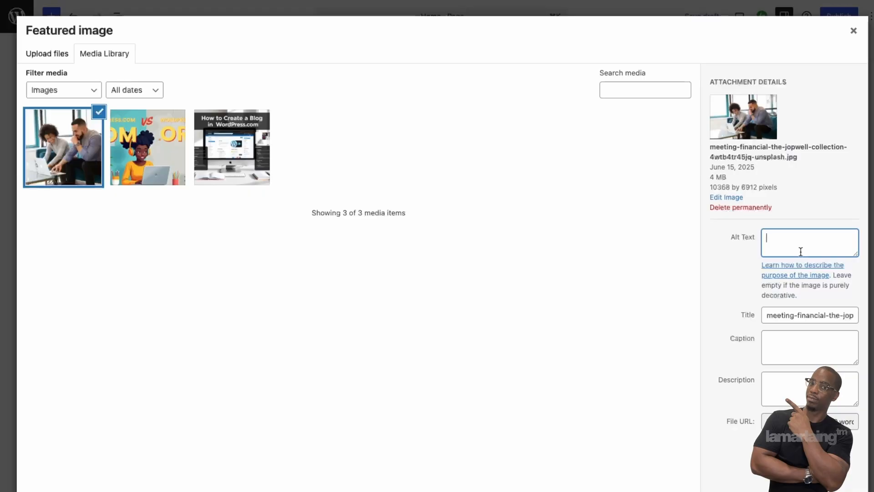
type("Learning from Lamar Laing")
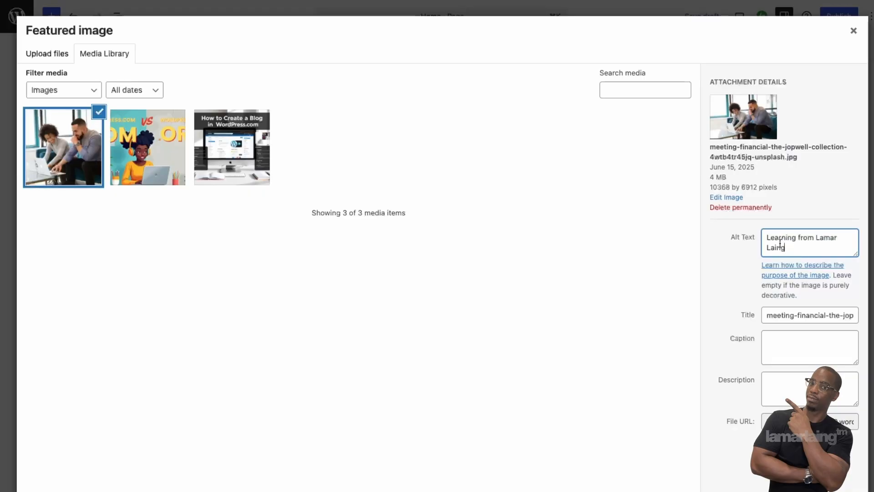
triple_click(780, 243)
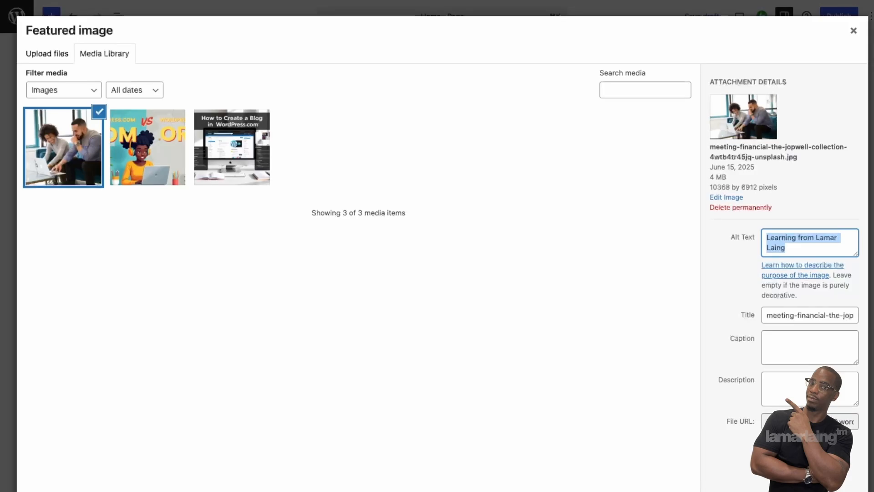
left_click(824, 489)
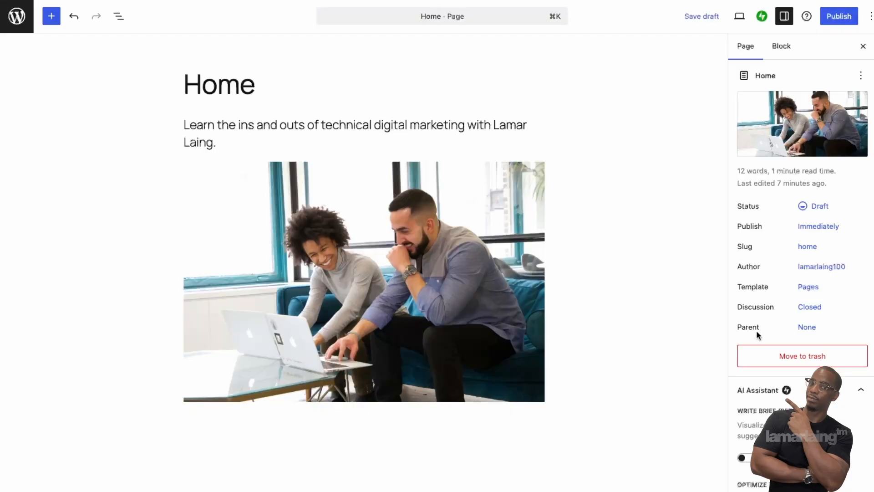
scroll(785, 335, "down", 9)
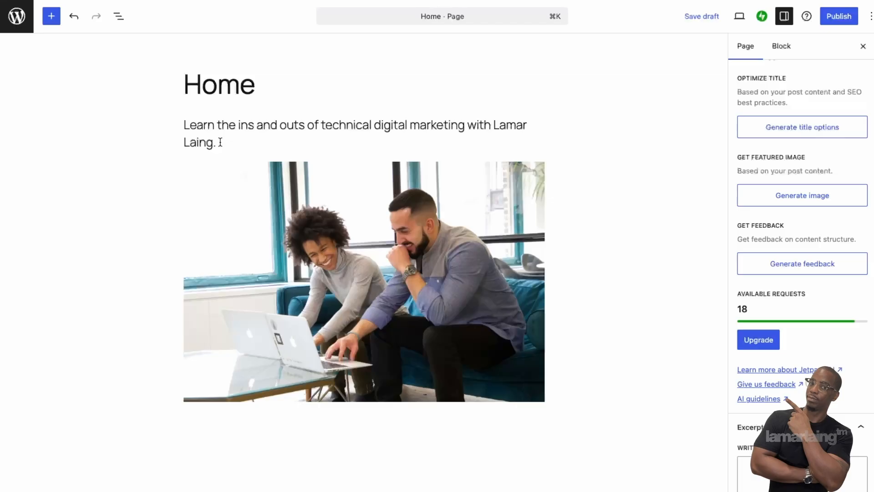
Step: Copy the intro sentence into the Home page's Excerpt field in the Page settings
left_click_drag(221, 142, 180, 126)
key("super+c")
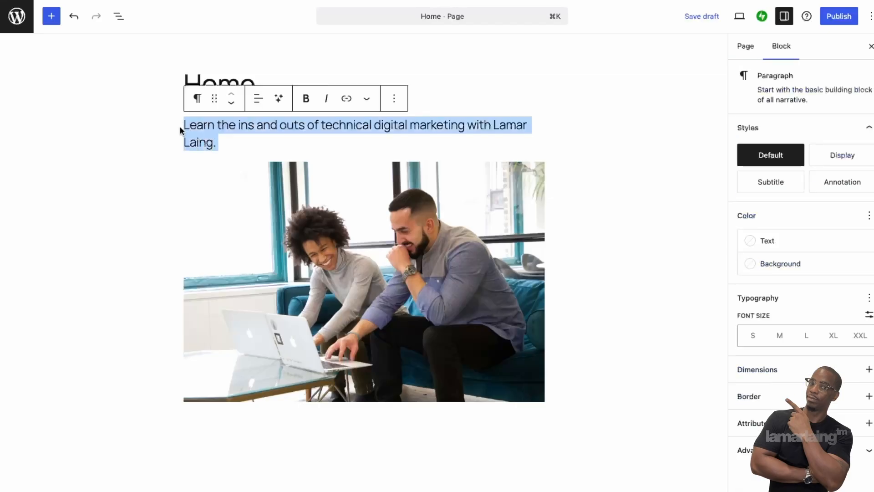
left_click(757, 51)
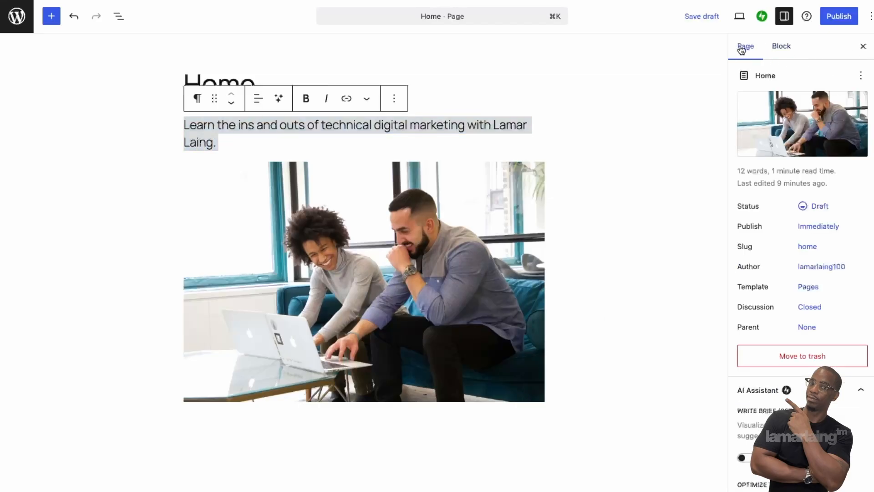
scroll(802, 273, "down", 7)
left_click(775, 469)
key("super+v")
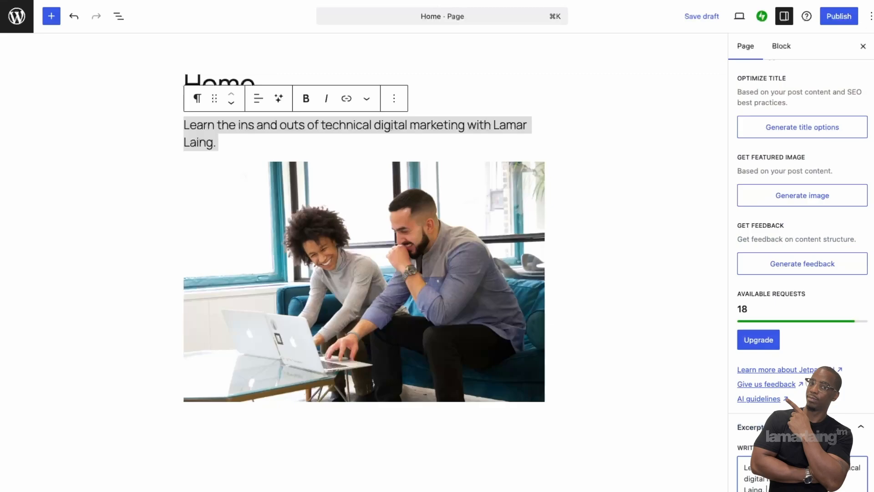
scroll(801, 273, "down", 1)
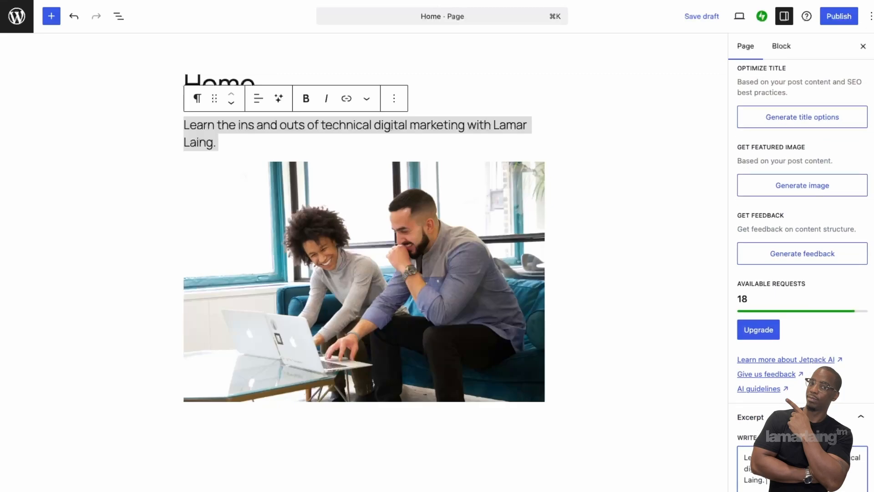
scroll(802, 273, "up", 8)
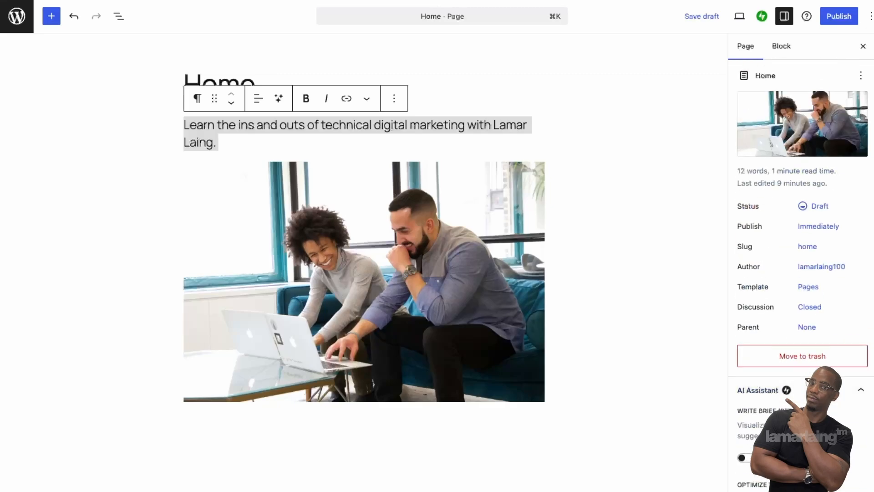
scroll(802, 274, "down", 5)
scroll(823, 288, "up", 9)
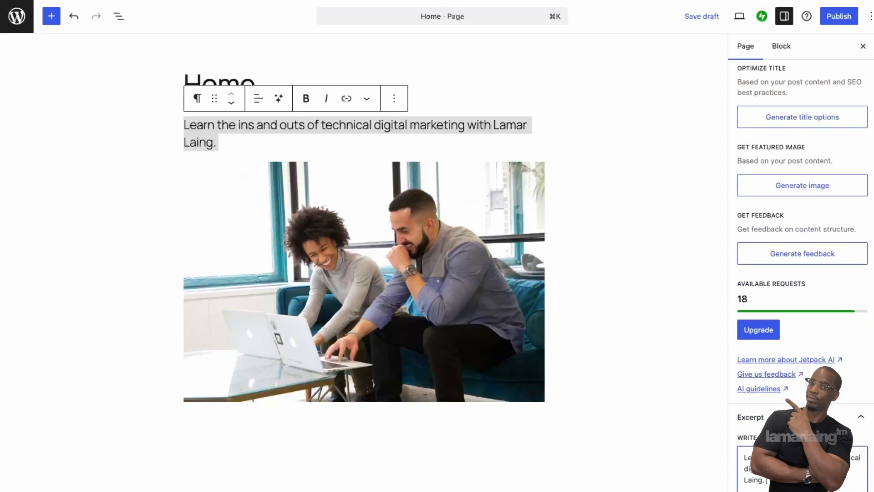
left_click(539, 140)
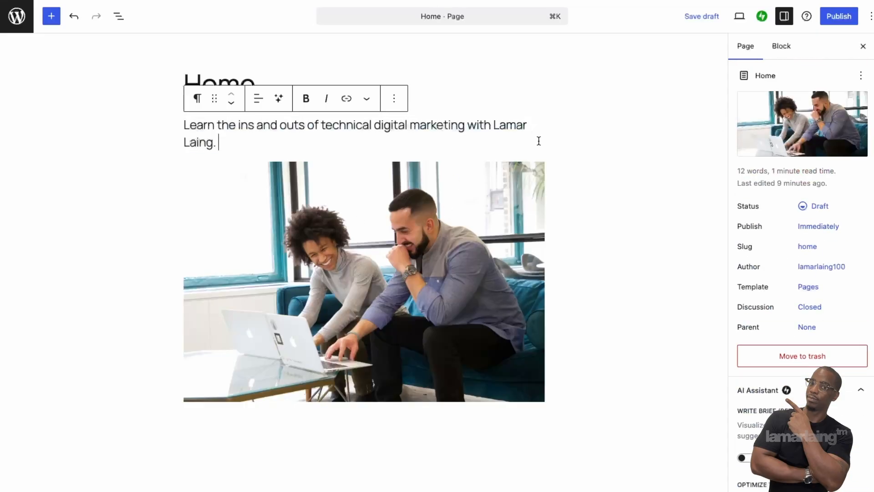
left_click(210, 86)
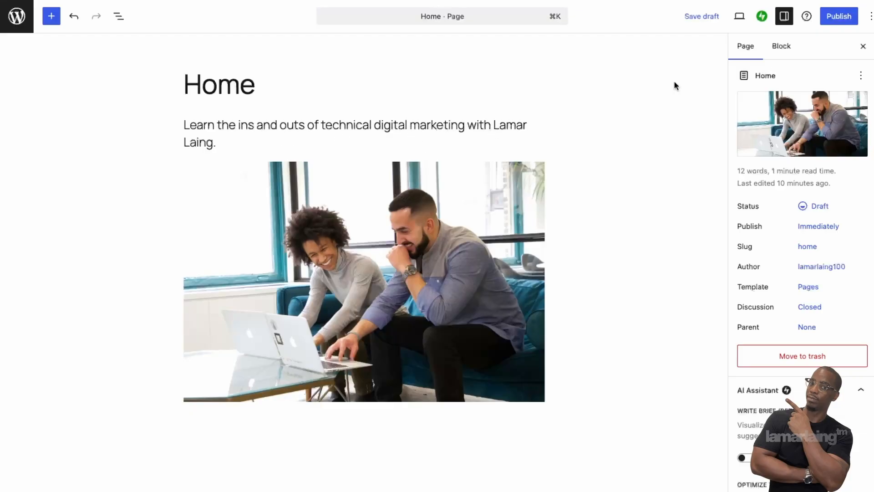
left_click(835, 23)
Step: Publish the Home page and browse the live version with its photo, heading and intro
left_click(834, 23)
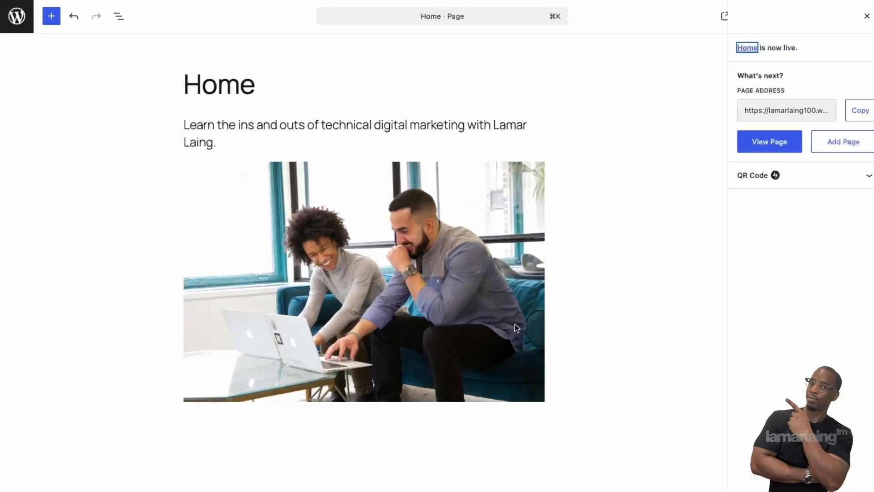
left_click(793, 145)
scroll(710, 251, "down", 8)
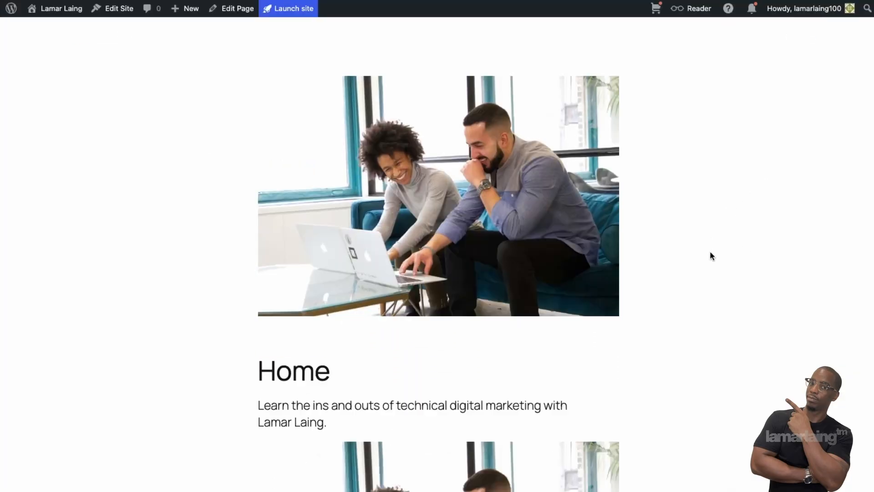
scroll(709, 253, "up", 10)
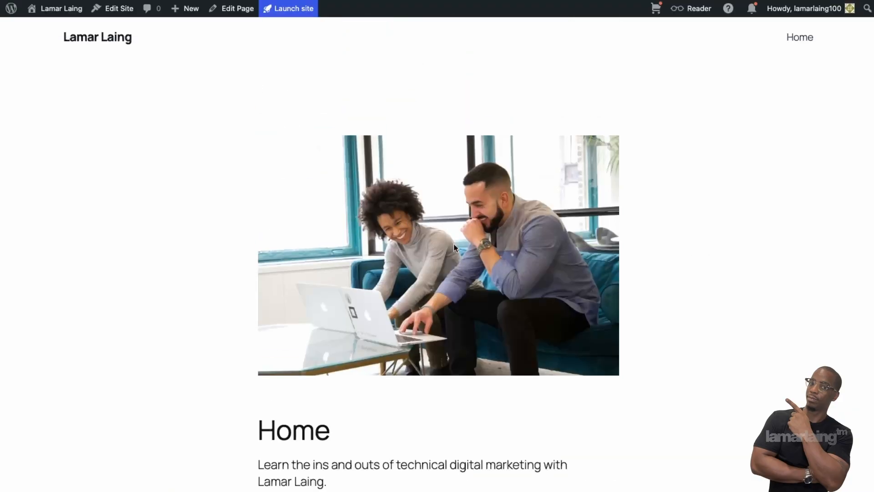
scroll(464, 246, "down", 8)
scroll(462, 193, "up", 8)
scroll(458, 231, "down", 8)
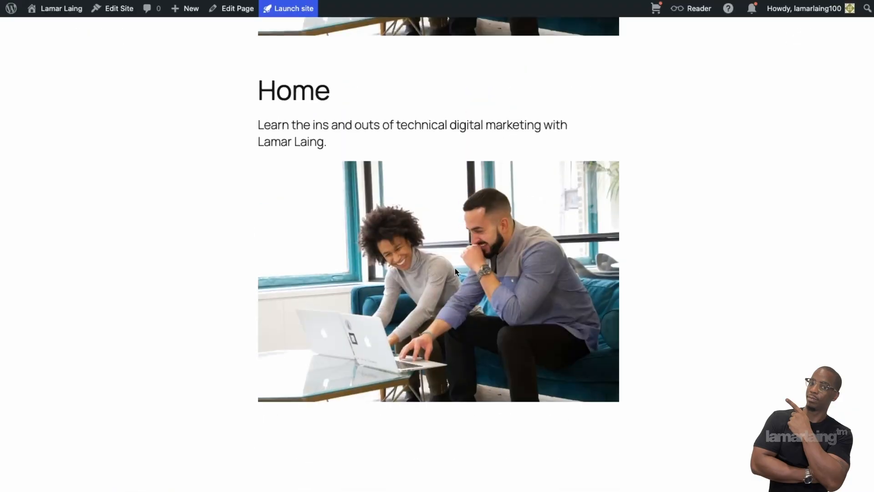
scroll(455, 267, "up", 8)
scroll(477, 268, "down", 2)
scroll(477, 267, "up", 1)
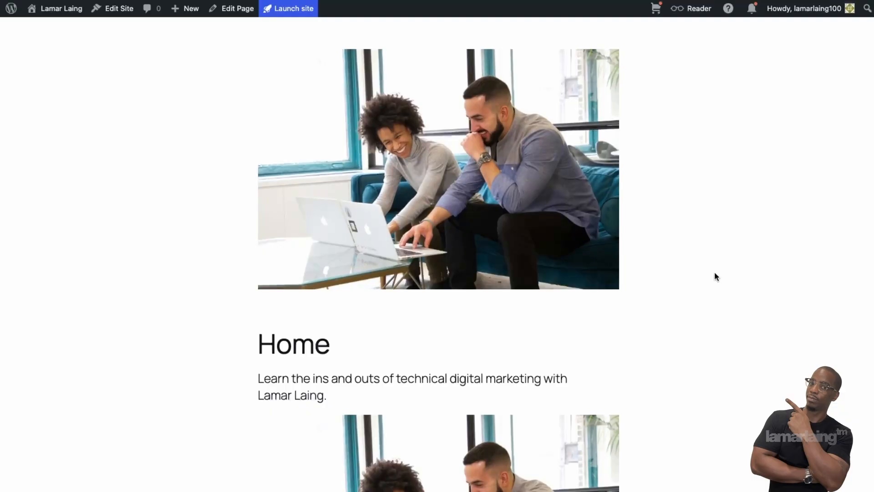
scroll(724, 314, "down", 3)
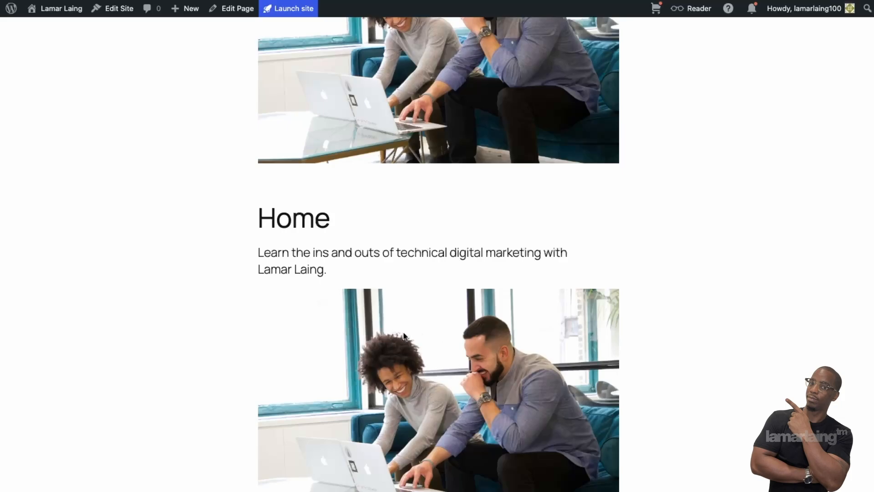
scroll(376, 367, "up", 5)
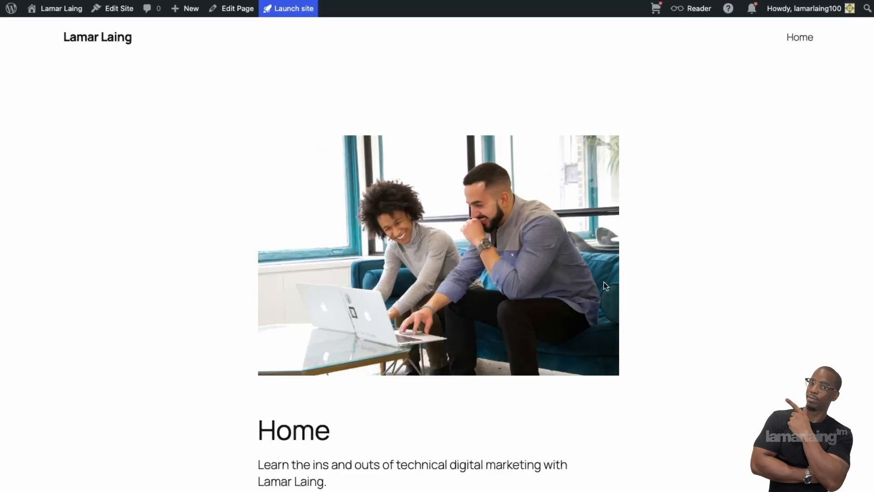
scroll(584, 270, "down", 1)
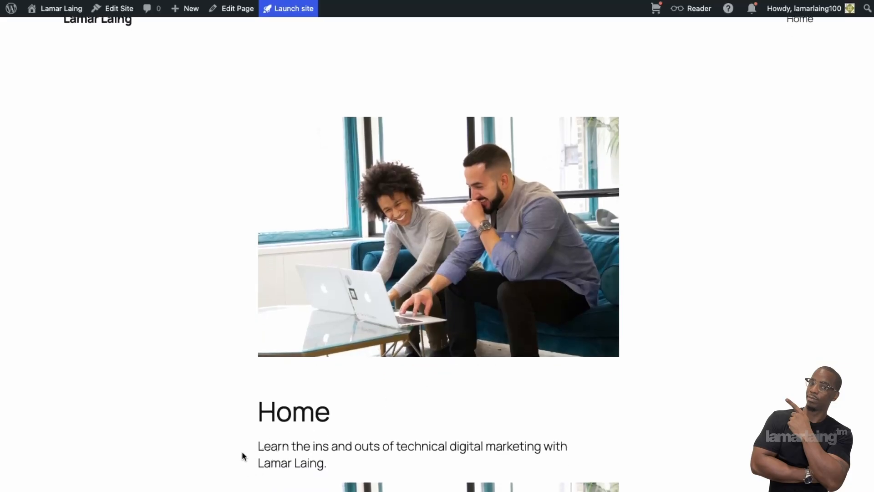
left_click_drag(241, 451, 253, 400)
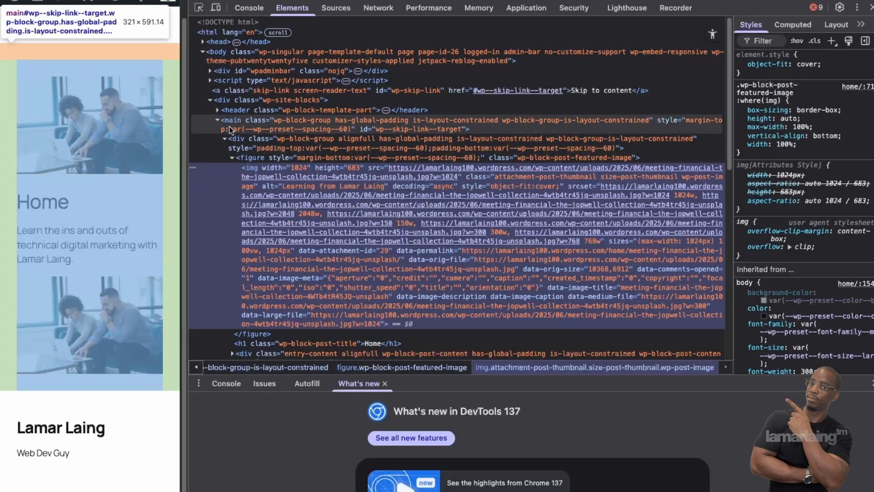
scroll(255, 207, "down", 5)
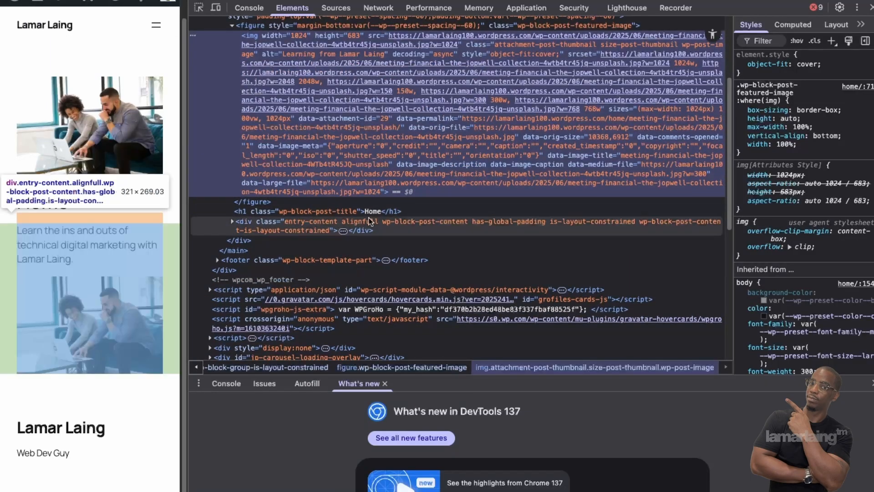
left_click(233, 223)
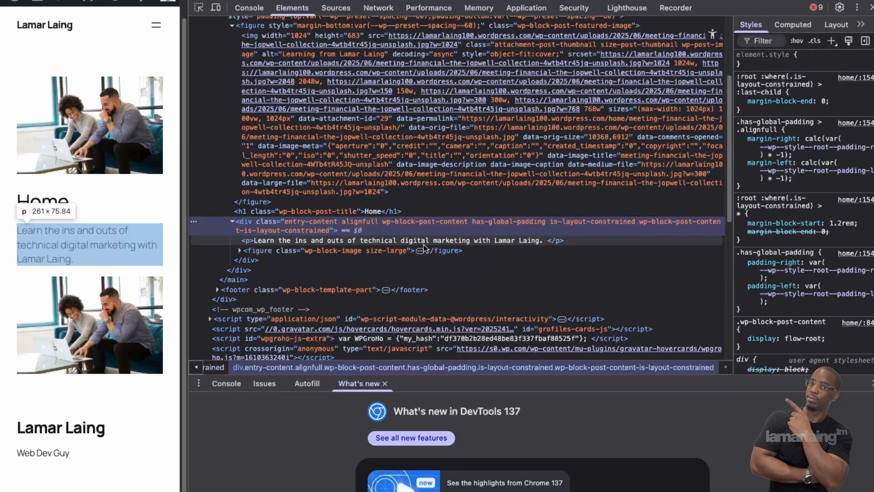
left_click(239, 251)
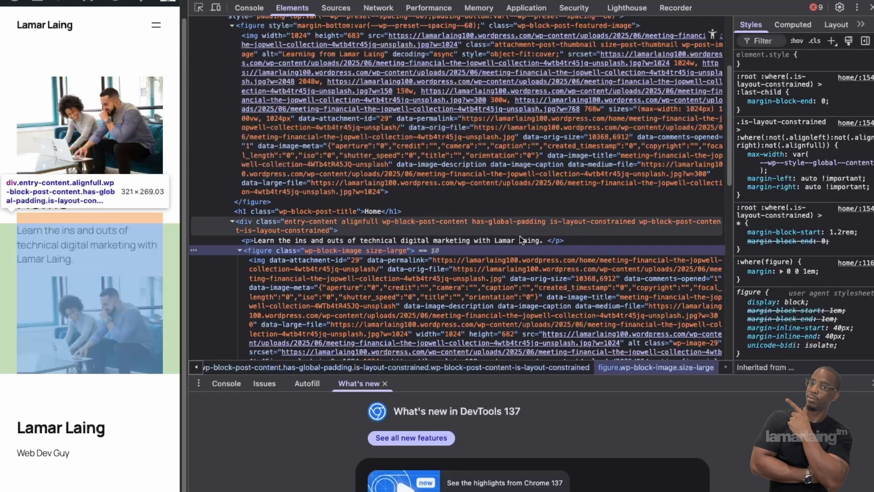
left_click(870, 7)
scroll(611, 285, "up", 1)
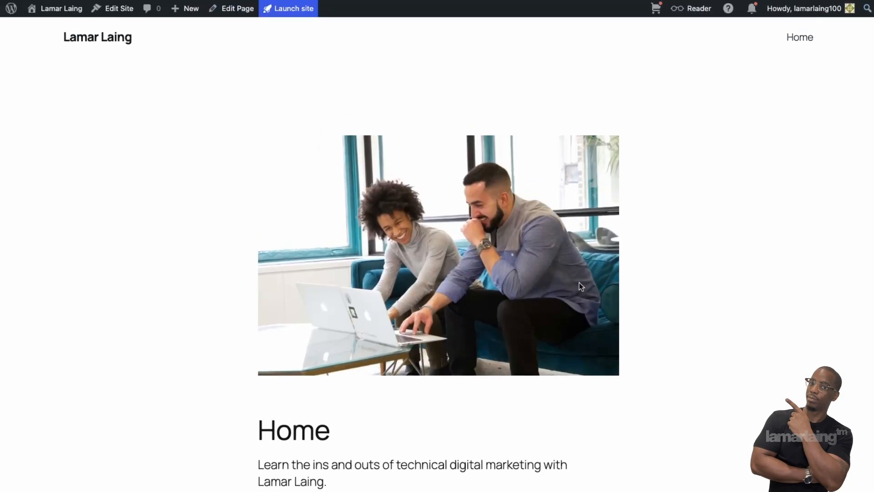
Step: Go back to editing the Home page and select the repeated laptop photo below the intro
scroll(581, 286, "down", 3)
scroll(579, 284, "down", 1)
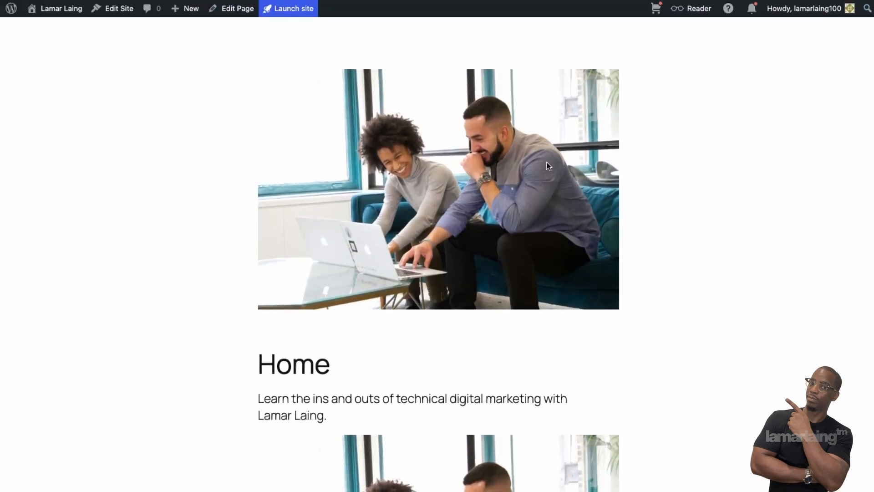
scroll(589, 223, "down", 10)
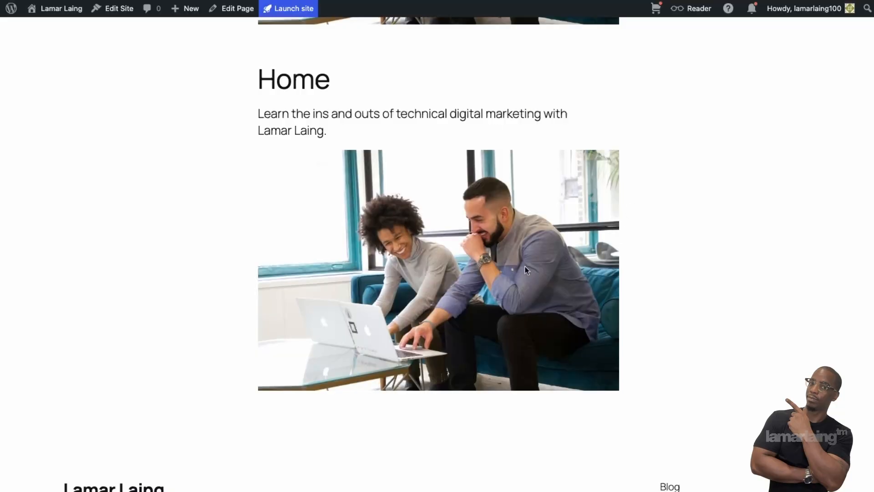
scroll(431, 328, "up", 3)
scroll(430, 329, "up", 10)
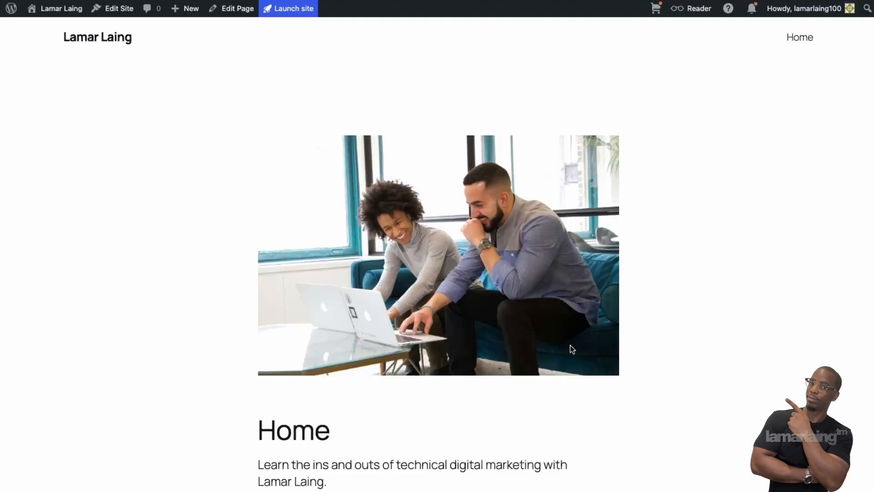
scroll(614, 410, "down", 1)
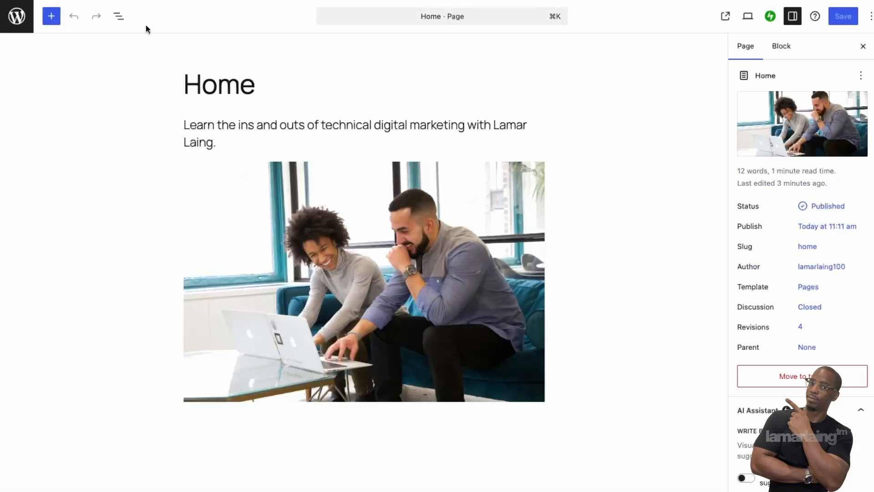
left_click(437, 293)
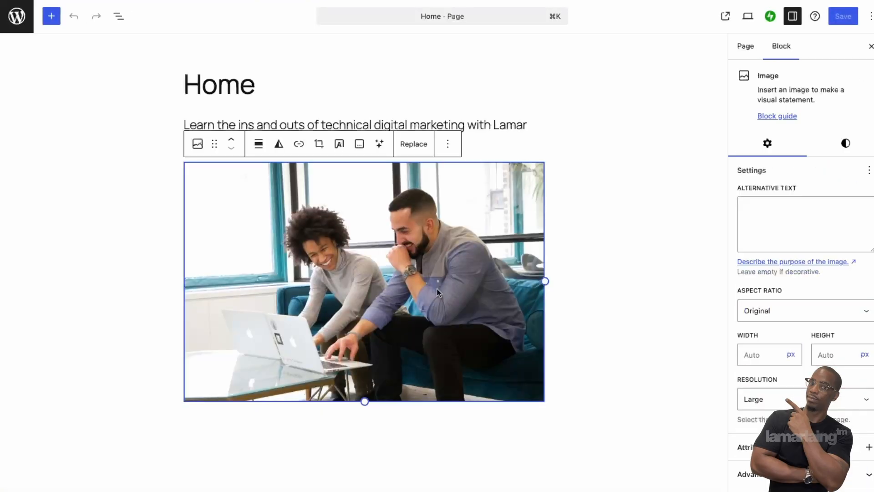
Step: Delete the duplicate in-body photo block and save the updated Home page
key("BackSpace")
key("Return")
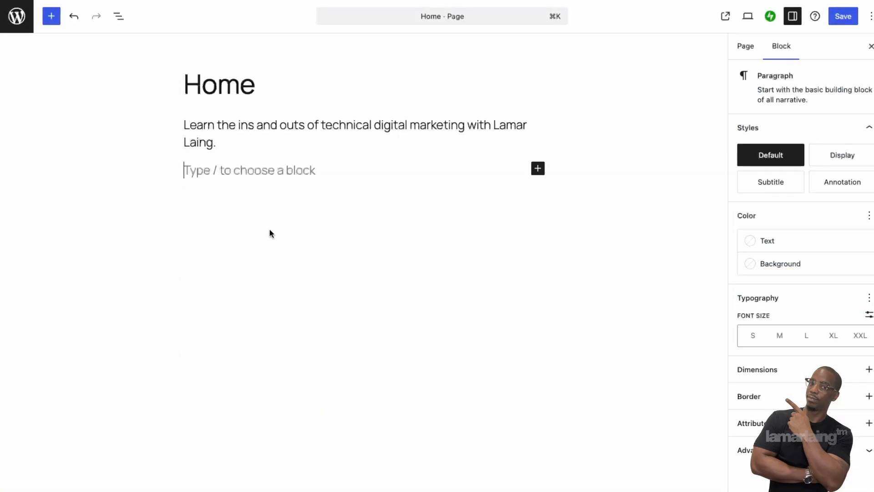
left_click(843, 17)
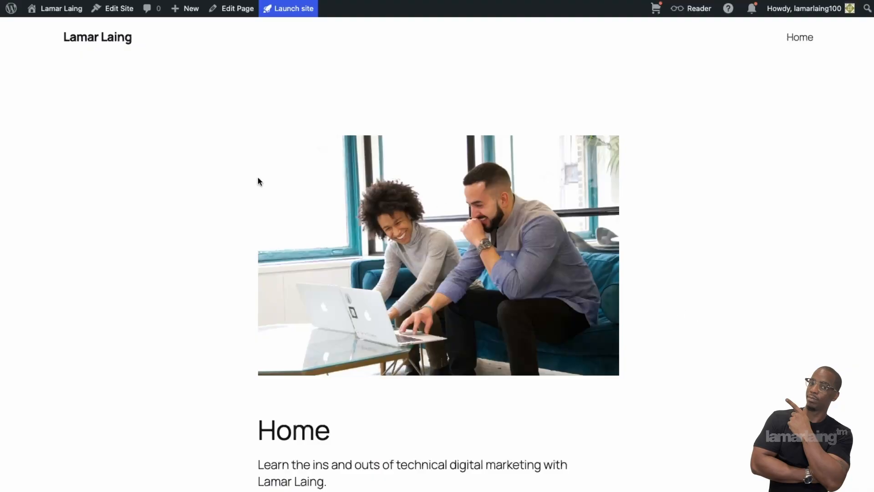
mouse_move(71, 15)
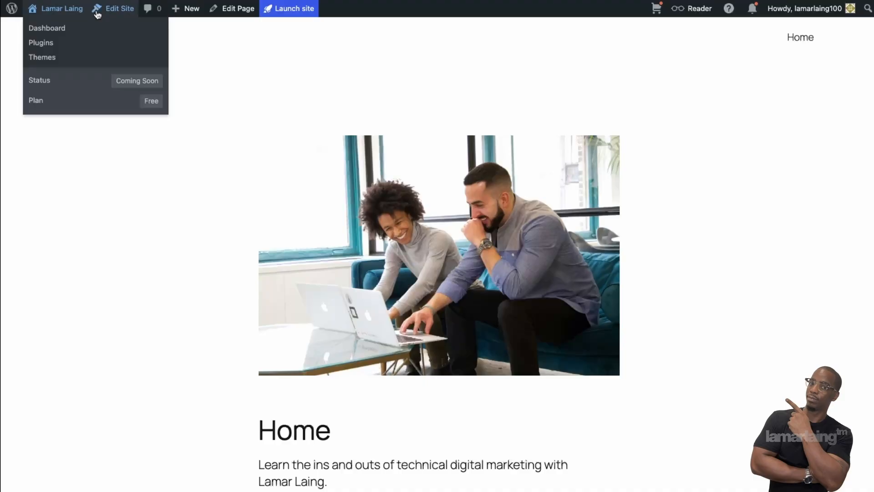
left_click(37, 11)
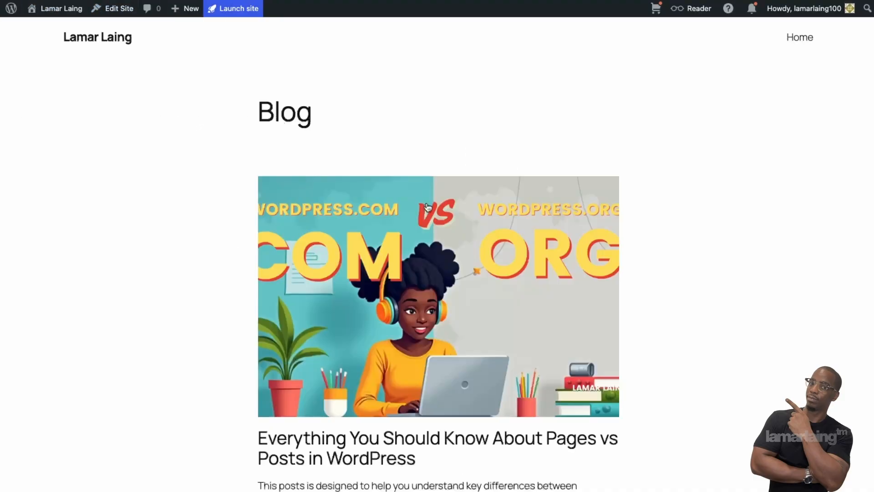
left_click(809, 42)
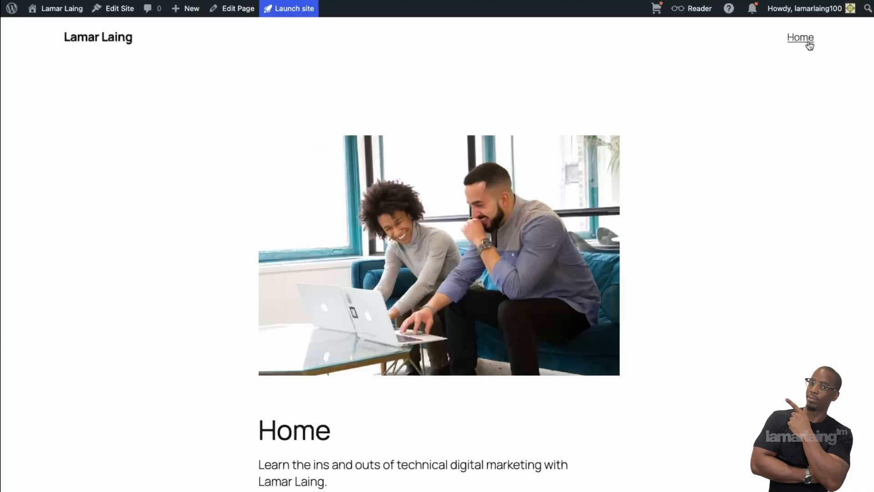
left_click(116, 38)
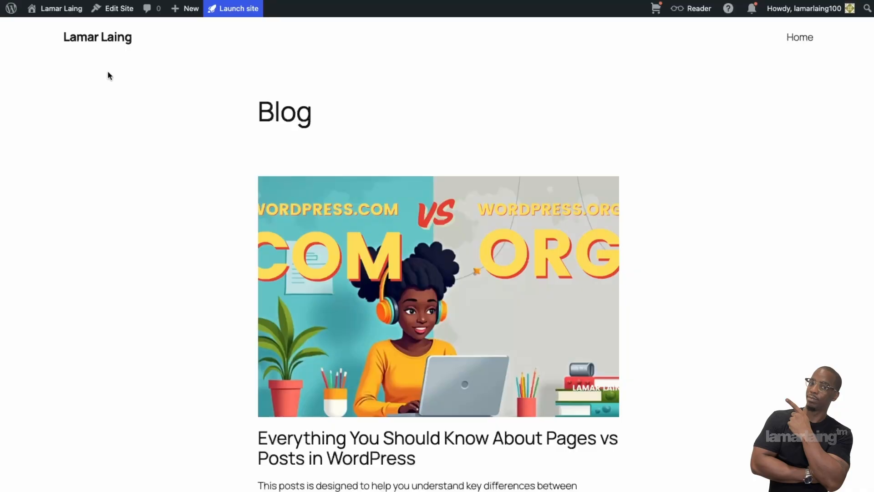
left_click(126, 16)
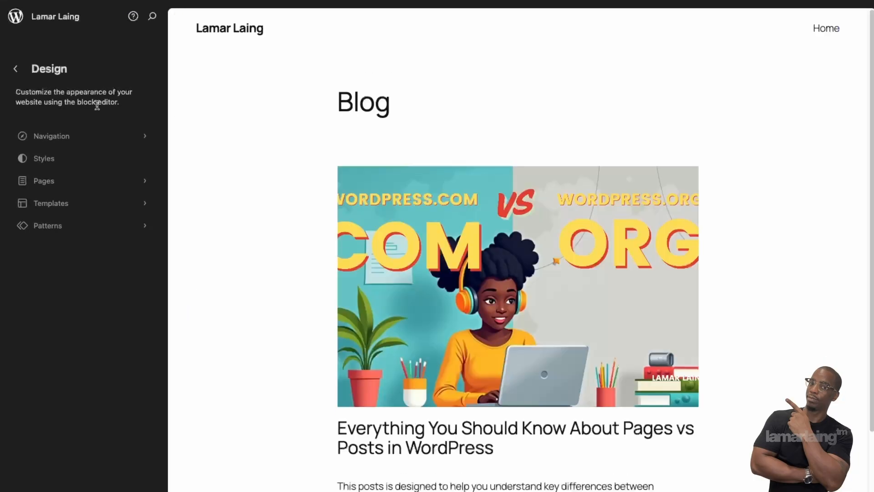
Step: In the Site Editor's Pages list, set 'Home' as the site homepage and confirm
left_click(71, 184)
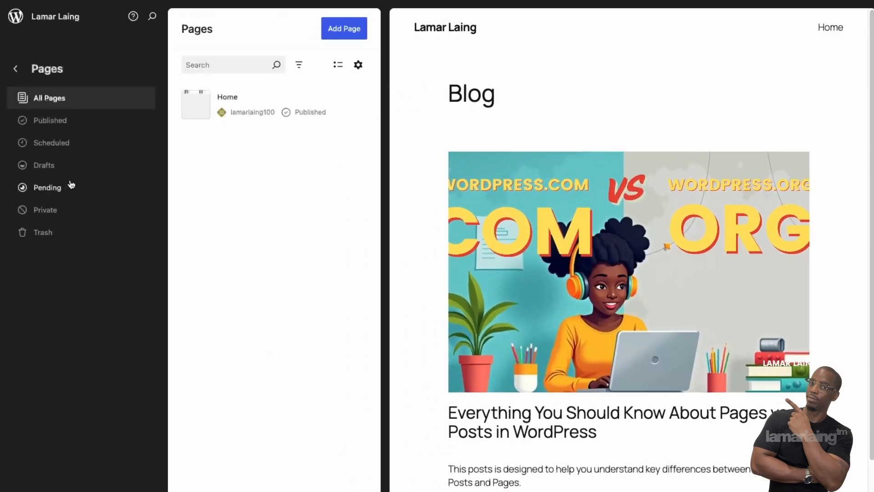
left_click(283, 98)
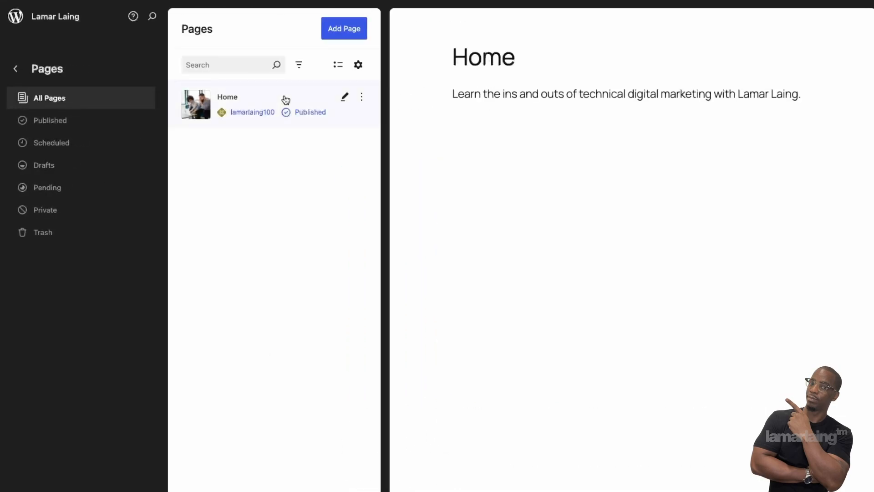
left_click(362, 98)
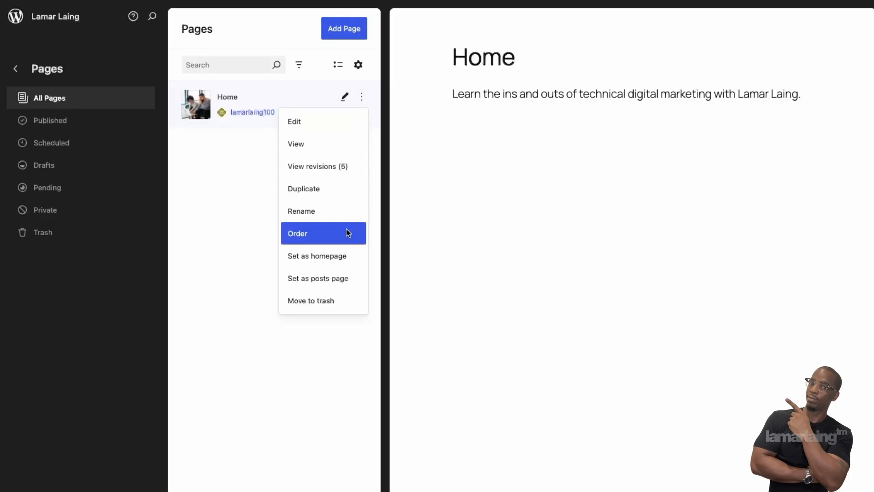
left_click(357, 256)
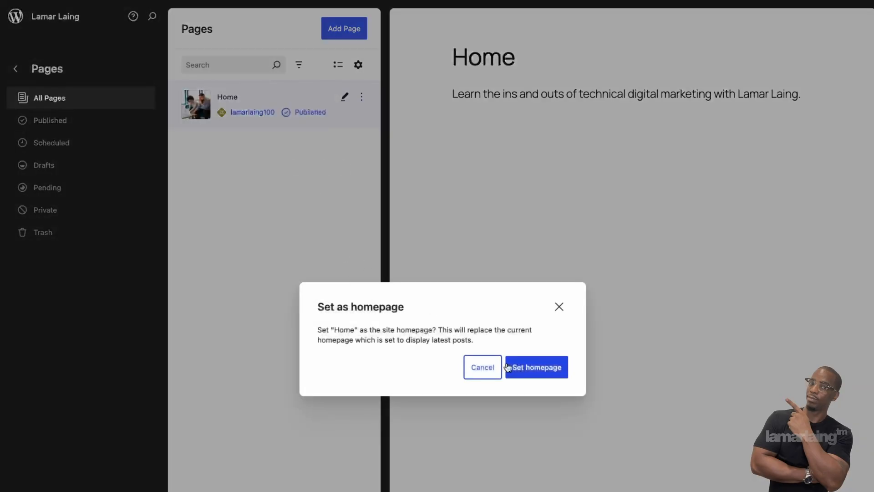
left_click(529, 372)
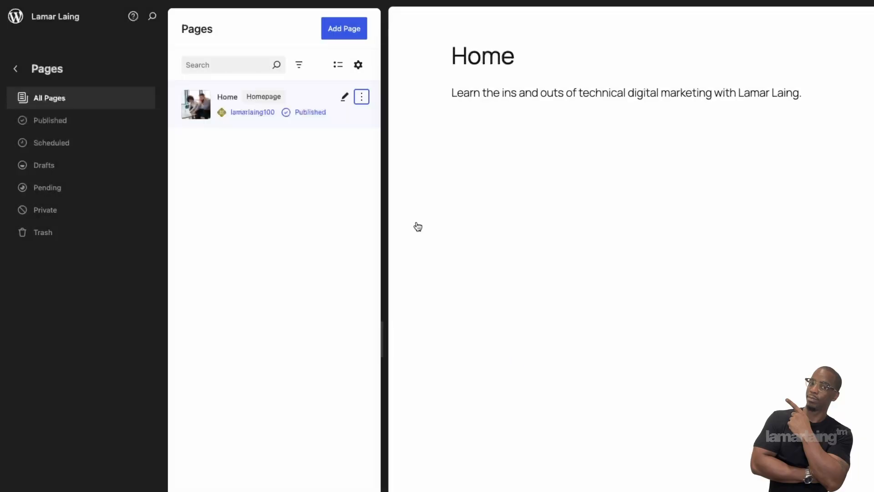
Step: Visit the public site and check it now opens on the photo Home page
left_click(17, 19)
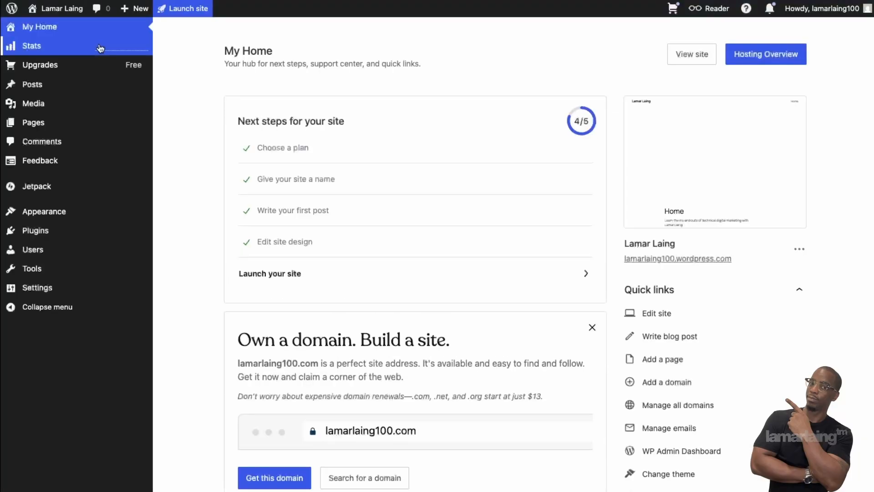
mouse_move(59, 8)
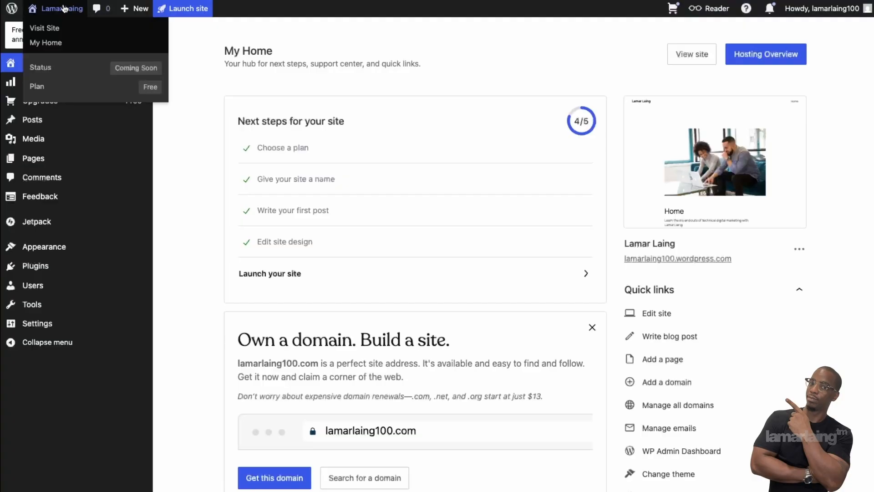
left_click(55, 28)
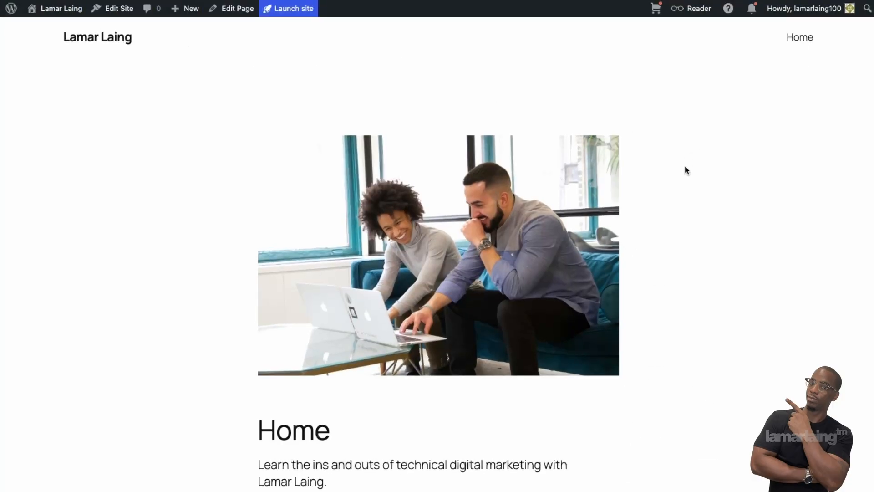
scroll(687, 182, "down", 3)
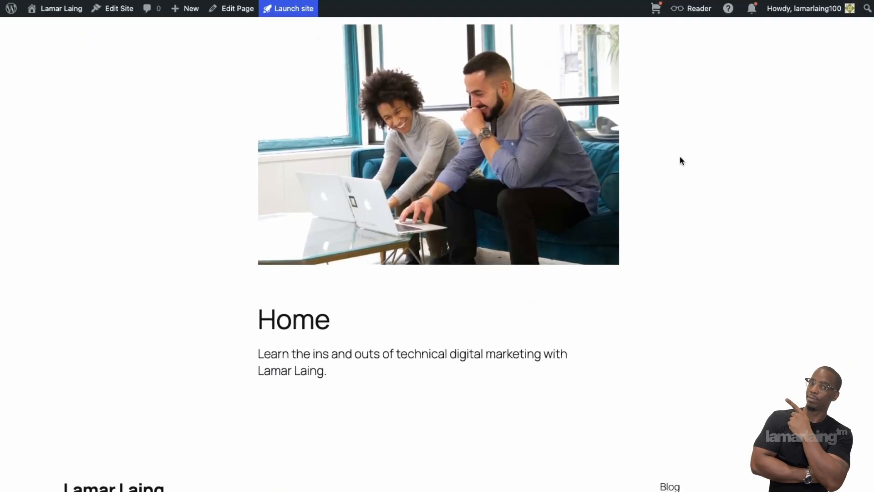
scroll(679, 160, "up", 3)
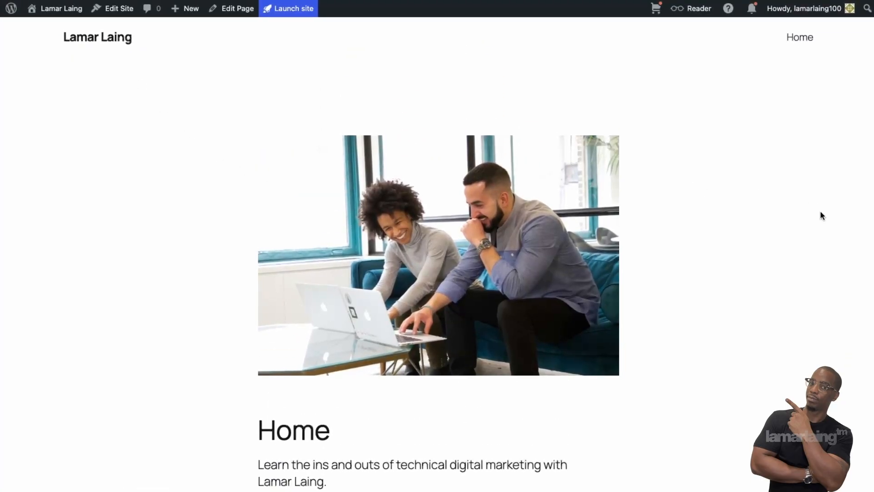
left_click(799, 38)
left_click(796, 41)
left_click_drag(65, 38, 843, 60)
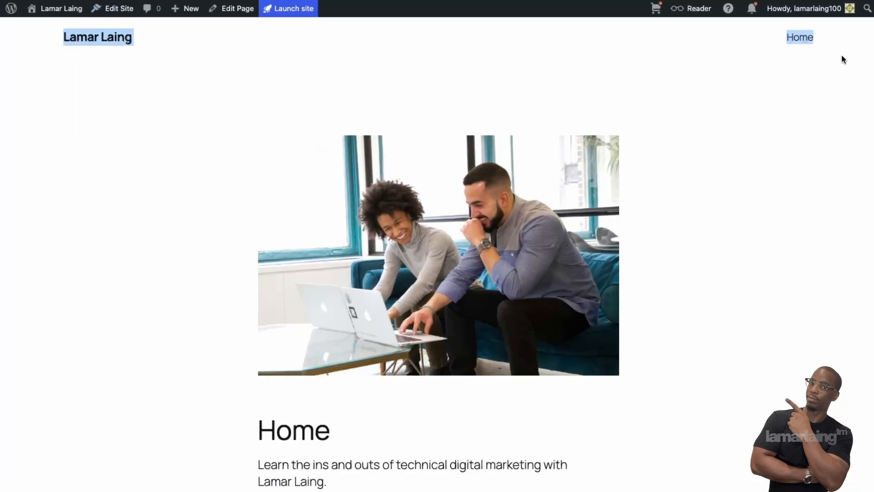
left_click(608, 66)
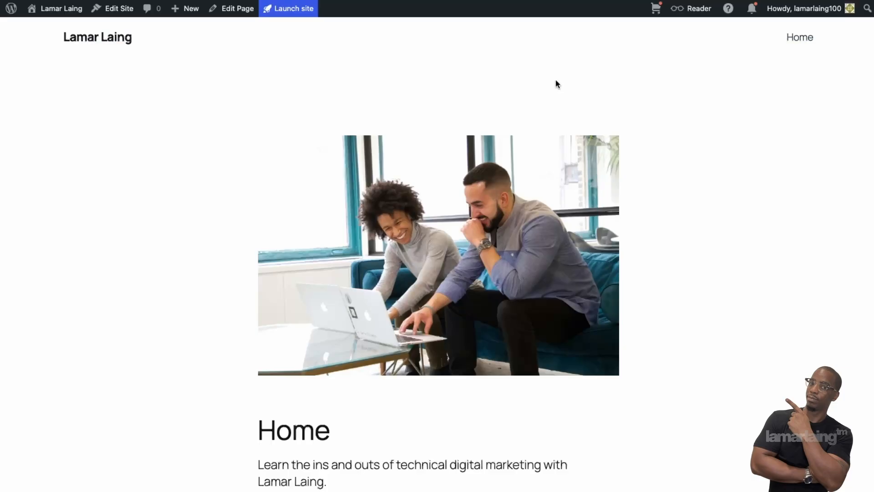
Step: Confirm in the site editor's Navigation panel that the menu holds only Home, then return to My Home
left_click(231, 10)
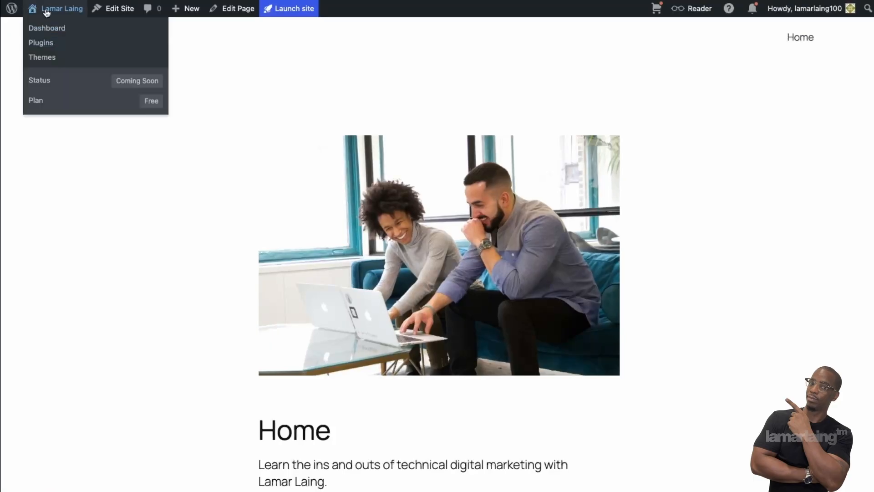
left_click(100, 11)
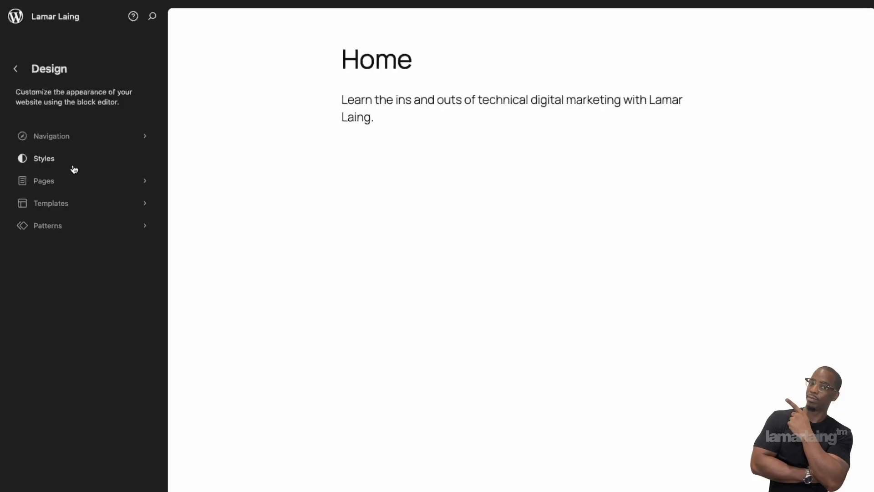
left_click(73, 141)
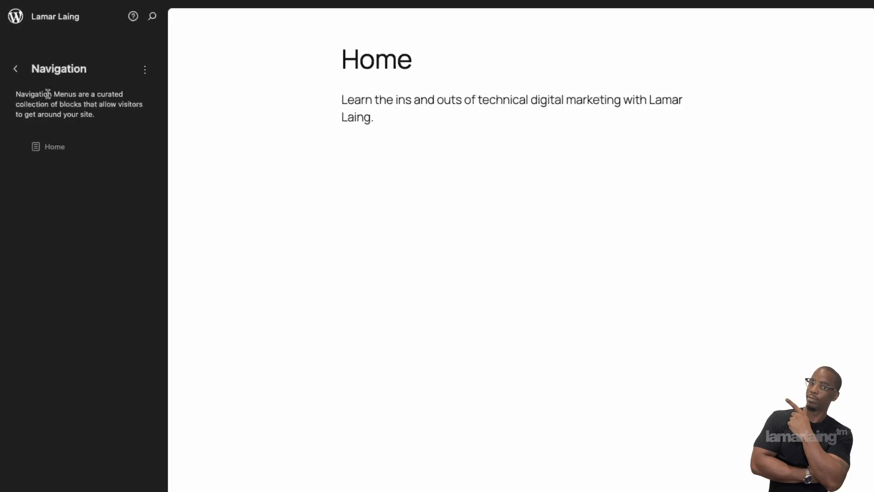
left_click(20, 72)
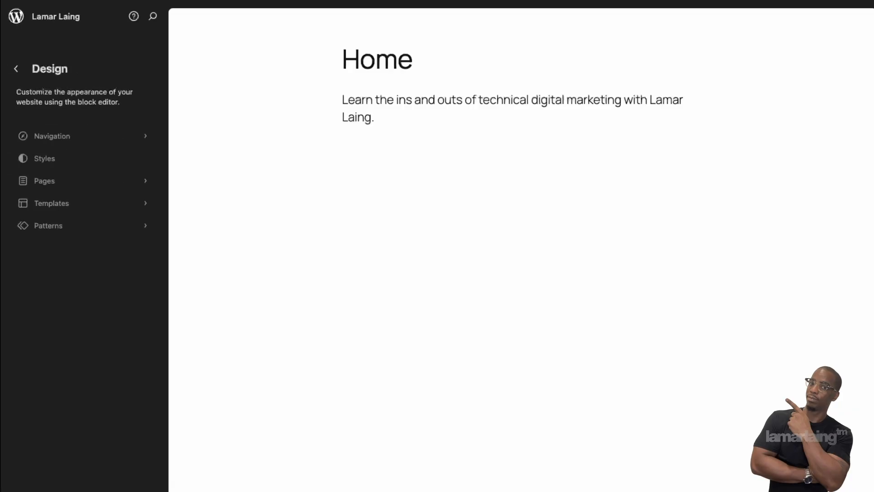
left_click(16, 68)
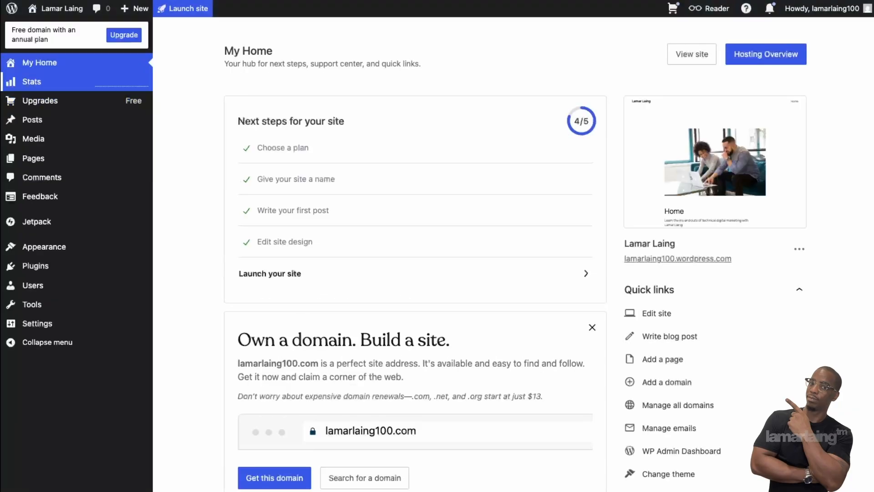
Step: Review the Pages and Posts lists, then add a new page and dismiss the pattern chooser
left_click(66, 159)
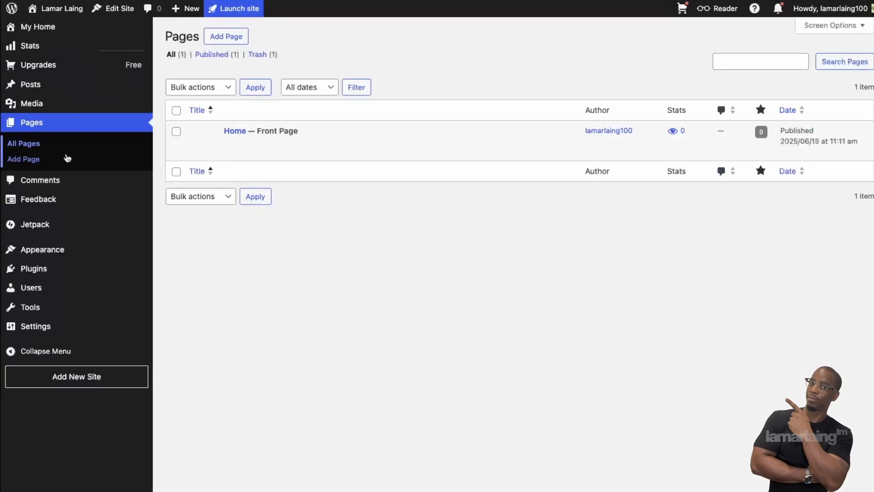
mouse_move(250, 142)
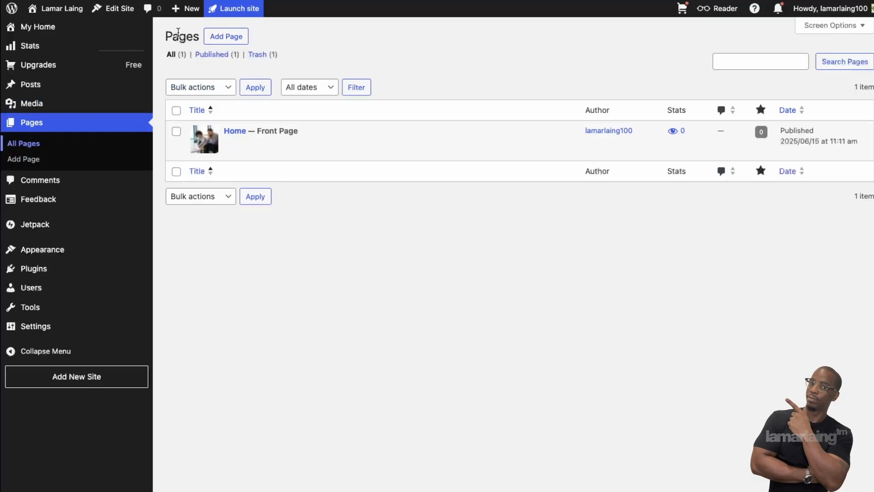
left_click_drag(167, 37, 423, 221)
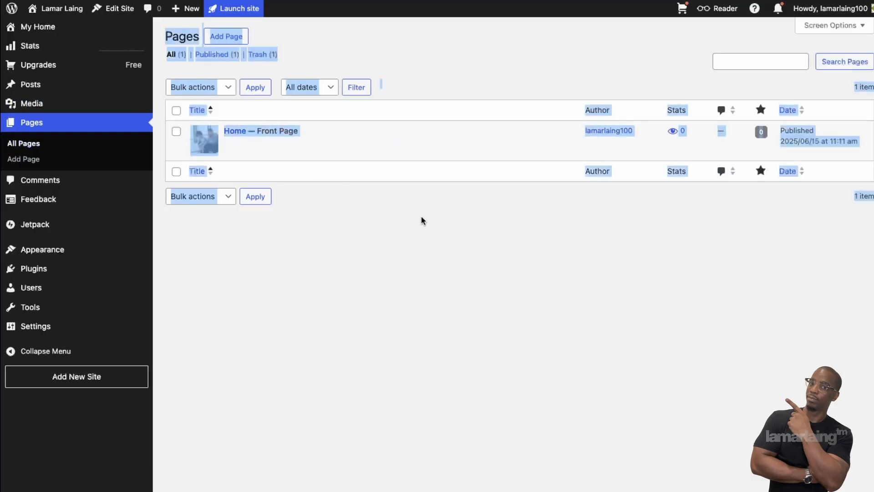
left_click(46, 86)
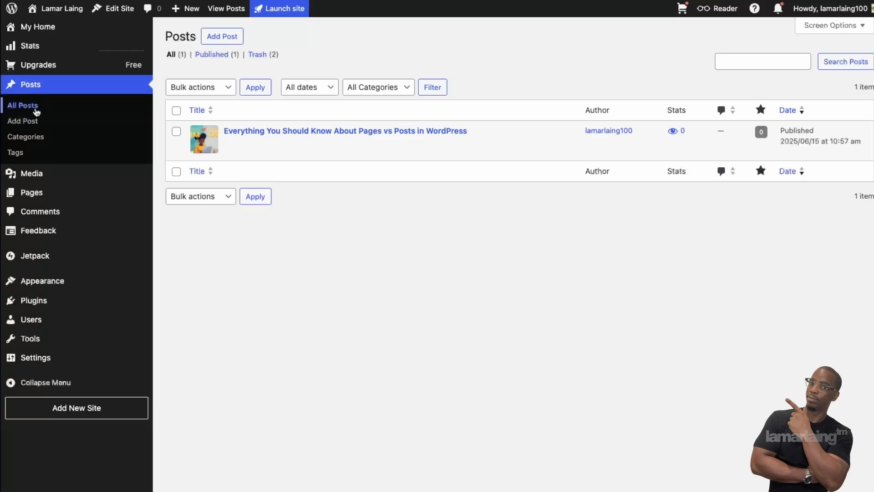
left_click(29, 200)
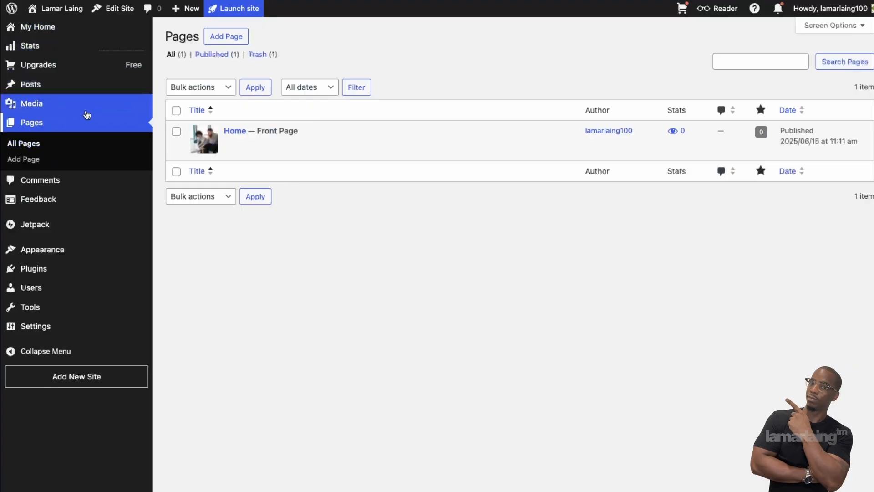
left_click(238, 38)
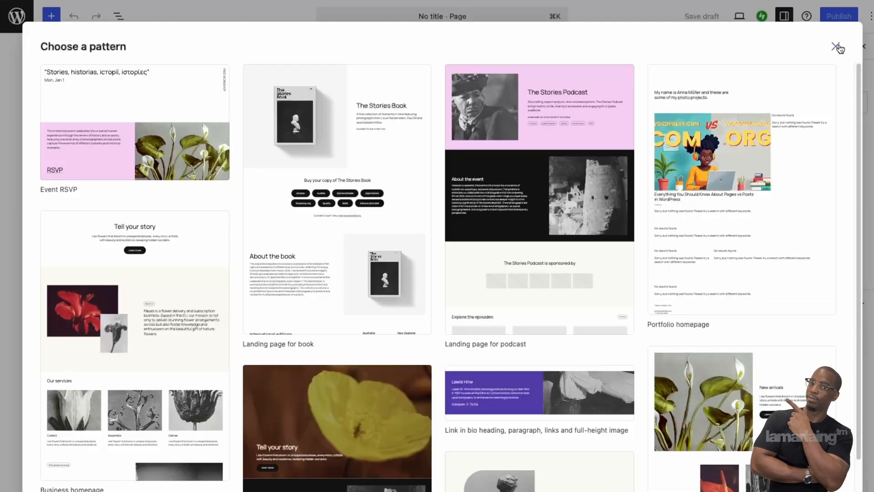
left_click(837, 47)
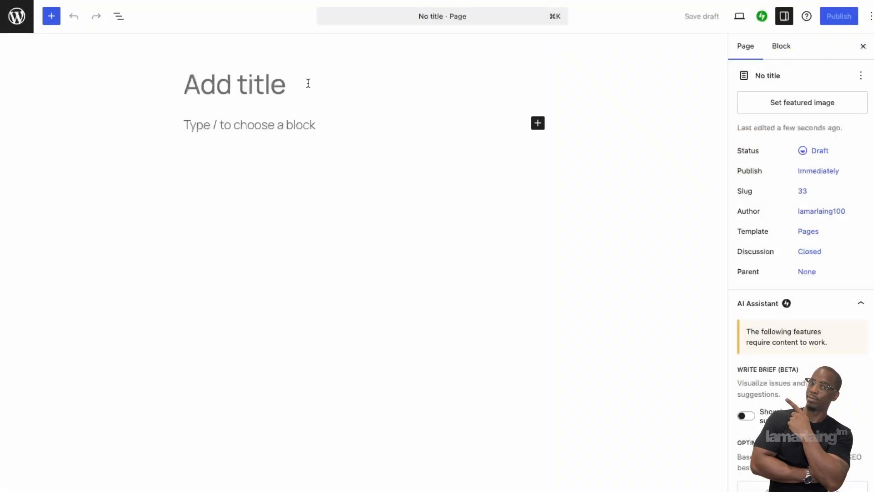
Step: Title the page 'Blog' and add a paragraph naming the site owner's blog, leaving a new block below
left_click(308, 84)
type("Blog")
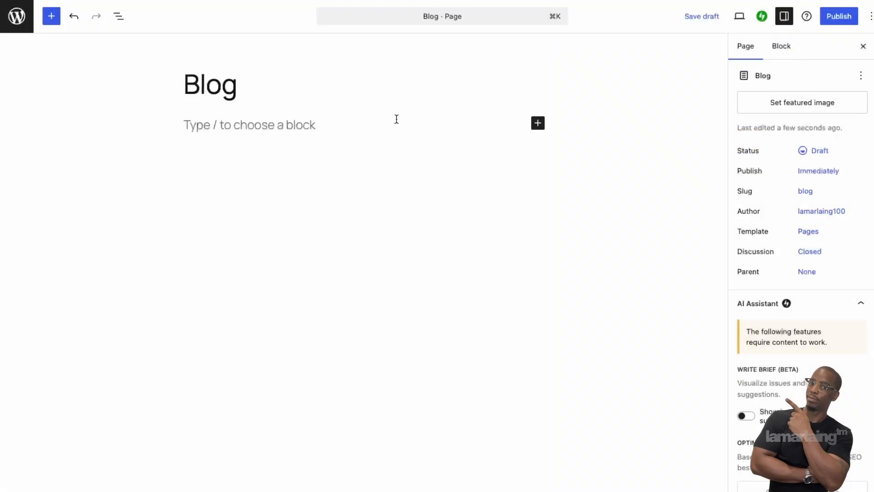
left_click(377, 129)
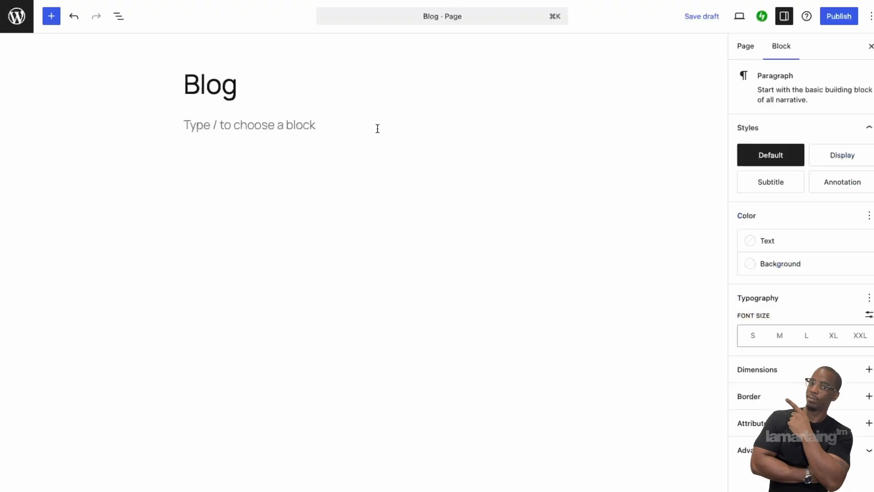
type("Lma")
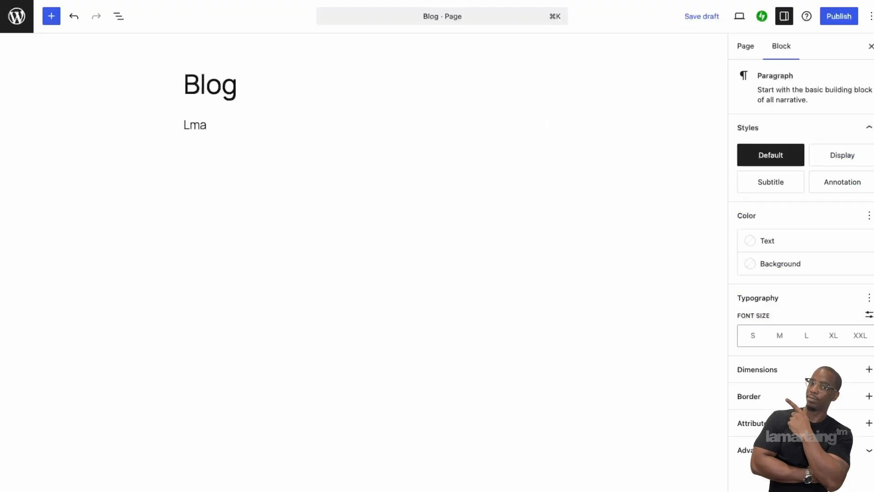
key("BackSpace")
key("BackSpace")
key("BackSpace")
type("Lamar Laing")
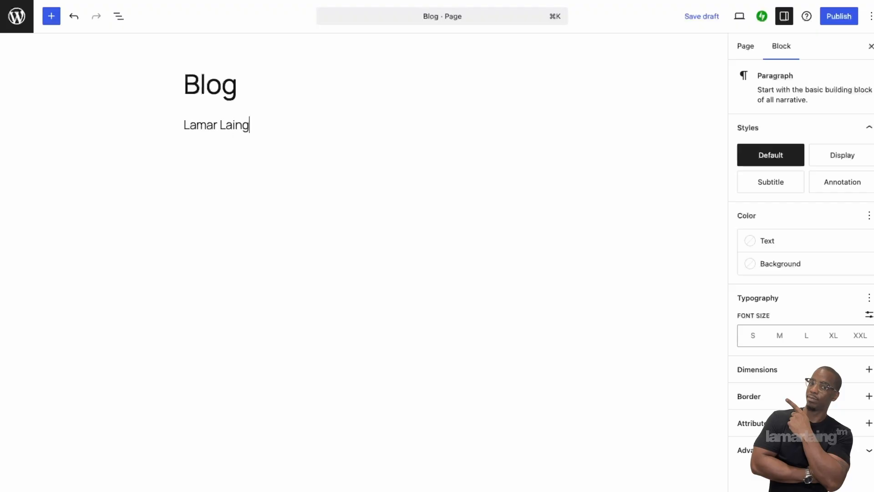
type("'s Blog")
key("Return")
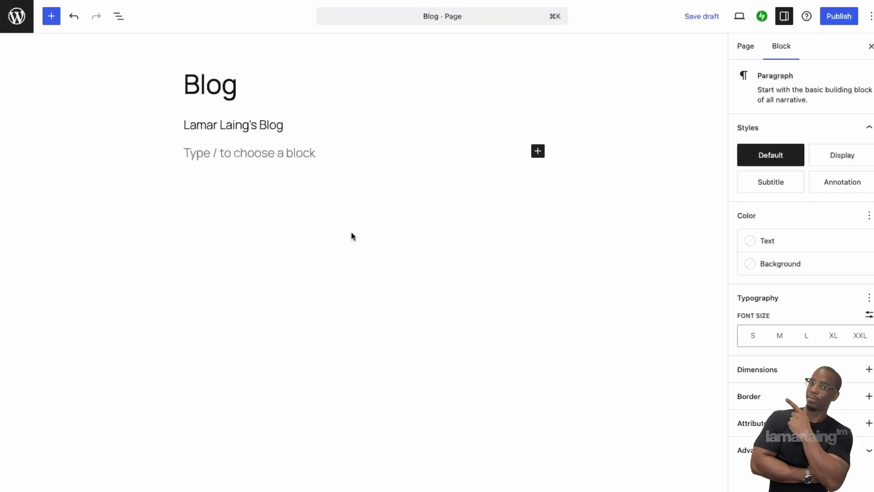
Step: Open the full block library and scroll through the available blocks
left_click(538, 151)
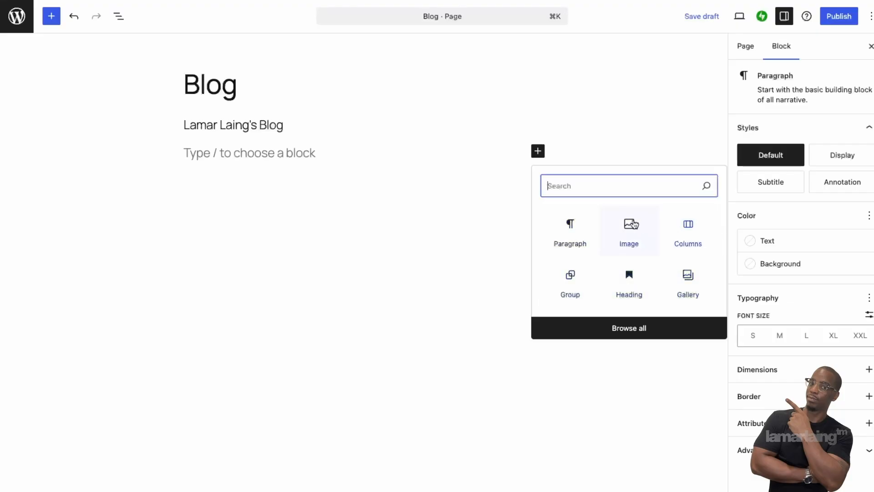
left_click(632, 329)
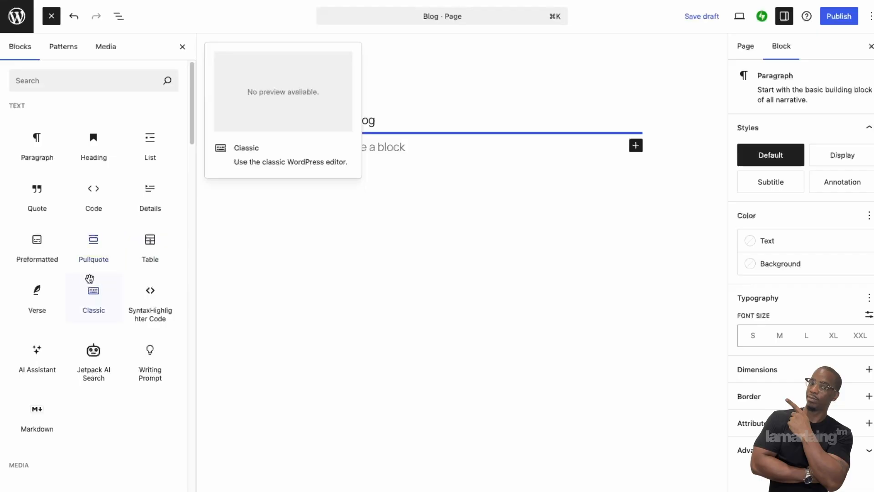
scroll(93, 291, "down", 15)
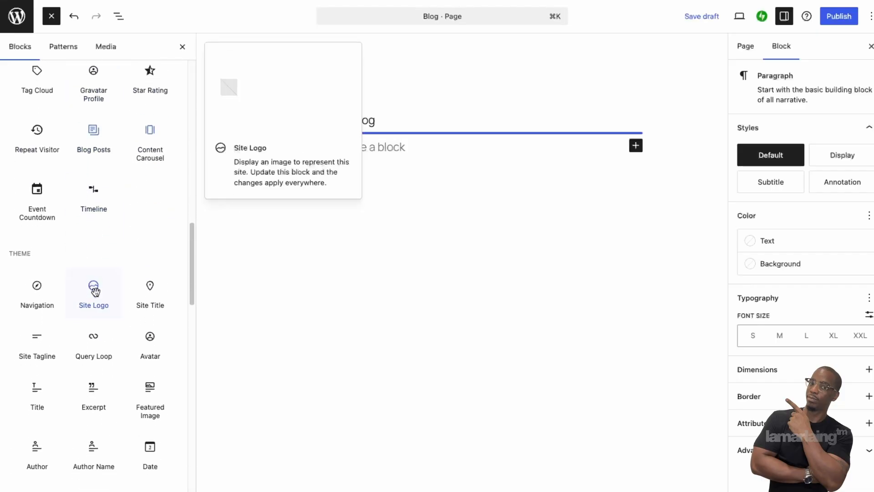
scroll(96, 295, "down", 10)
scroll(96, 294, "down", 15)
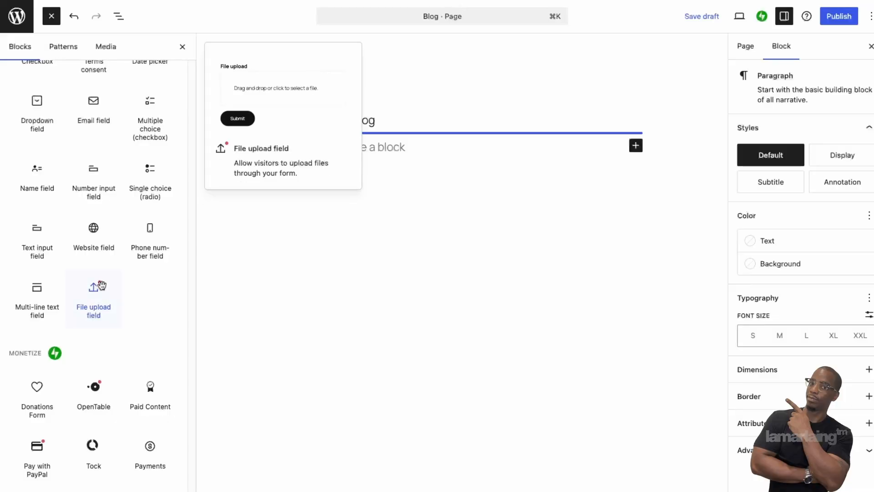
scroll(102, 286, "up", 20)
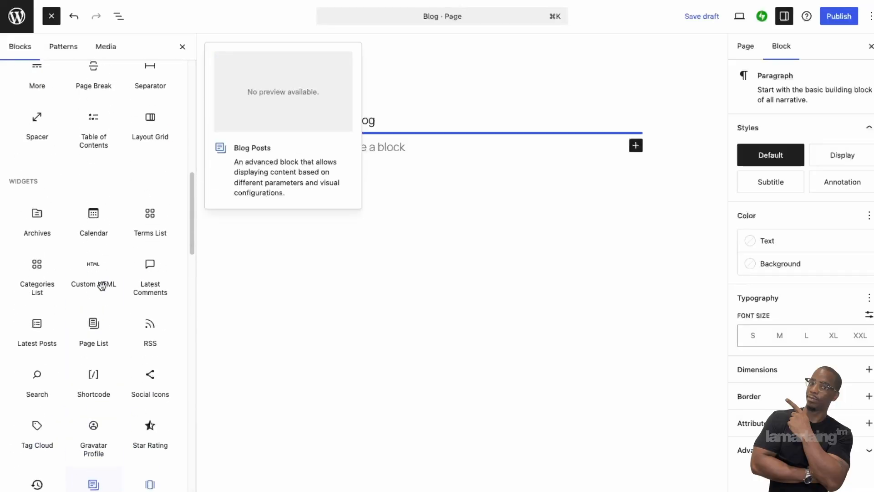
scroll(103, 291, "up", 8)
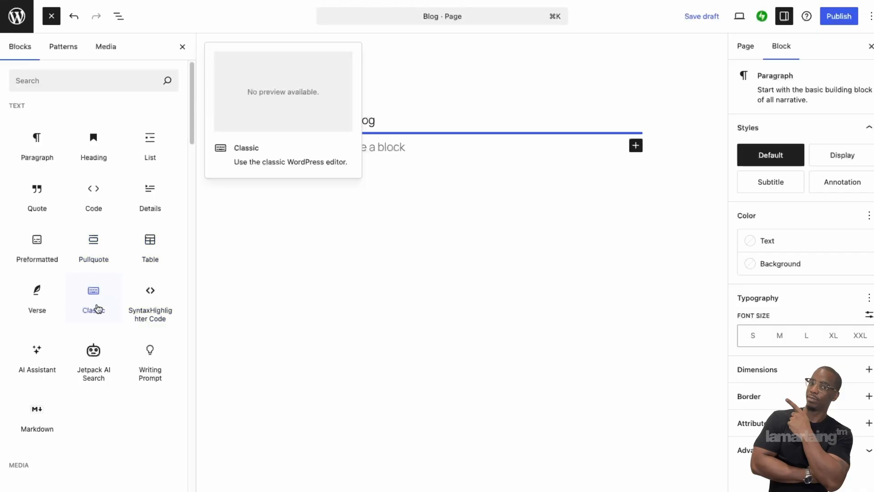
Step: Search the library for 'blog' and insert the Blog Posts block, which lists Pages vs Posts
left_click(99, 77)
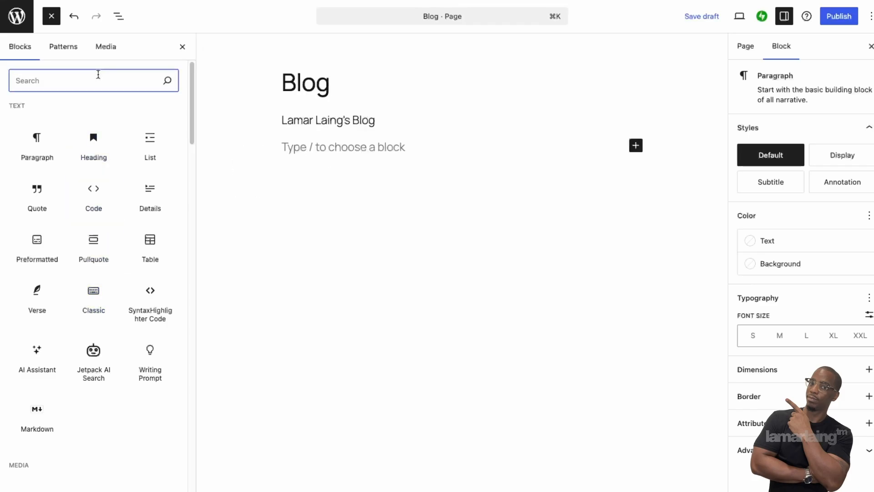
type("blog")
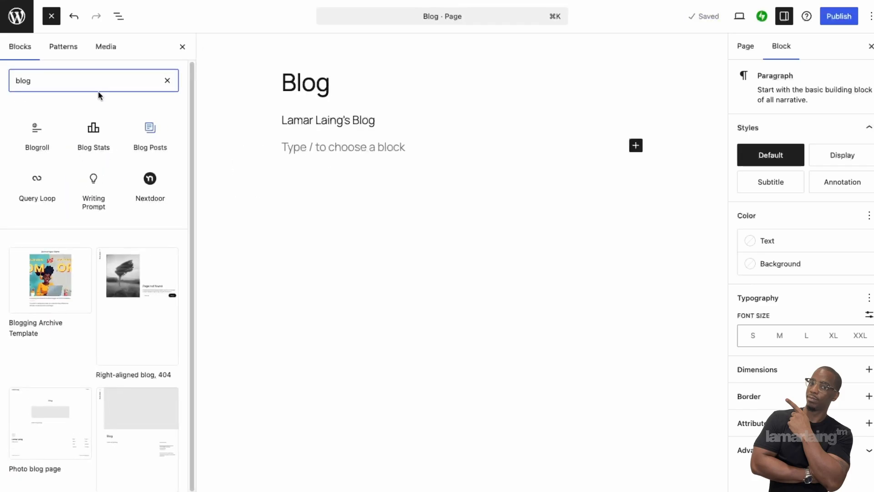
mouse_move(34, 136)
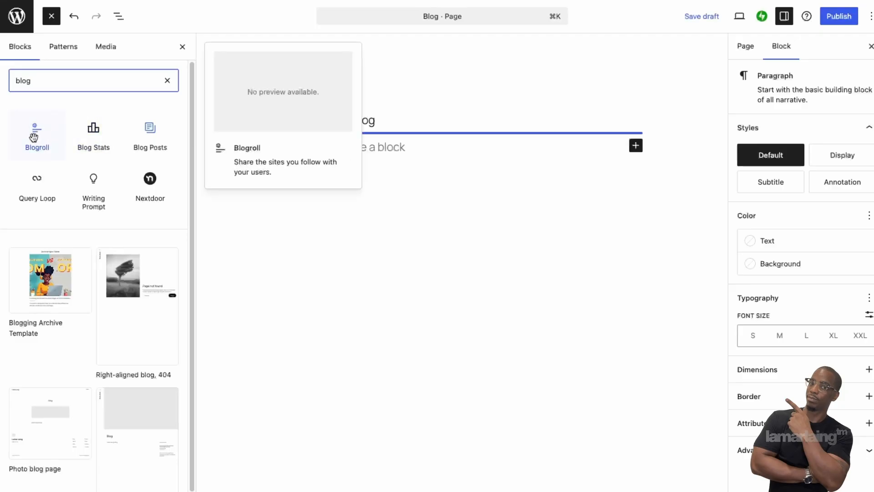
mouse_move(70, 133)
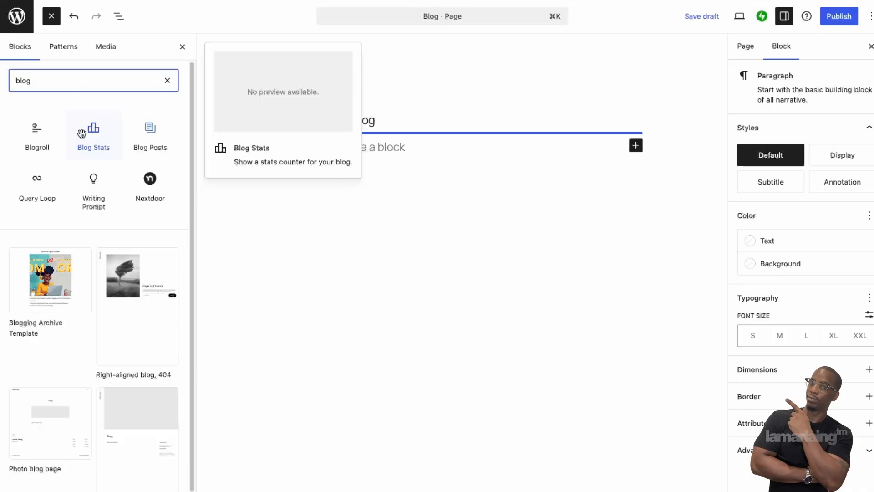
mouse_move(147, 131)
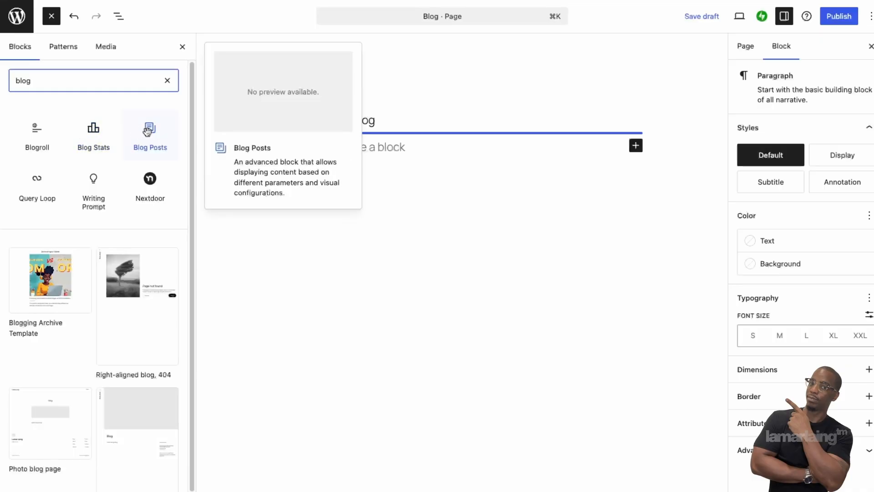
left_click(147, 130)
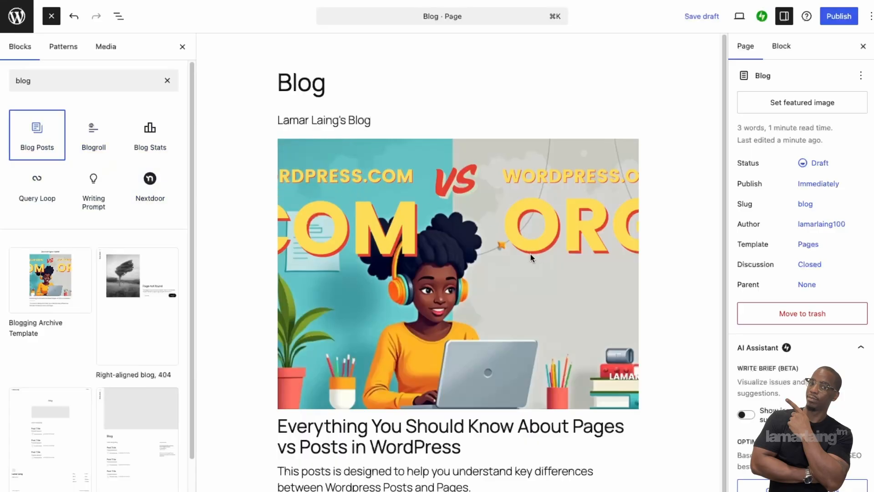
scroll(531, 254, "down", 2)
Step: Publish the Blog page, confirming the publish, and view the live page
scroll(531, 255, "up", 2)
left_click(850, 17)
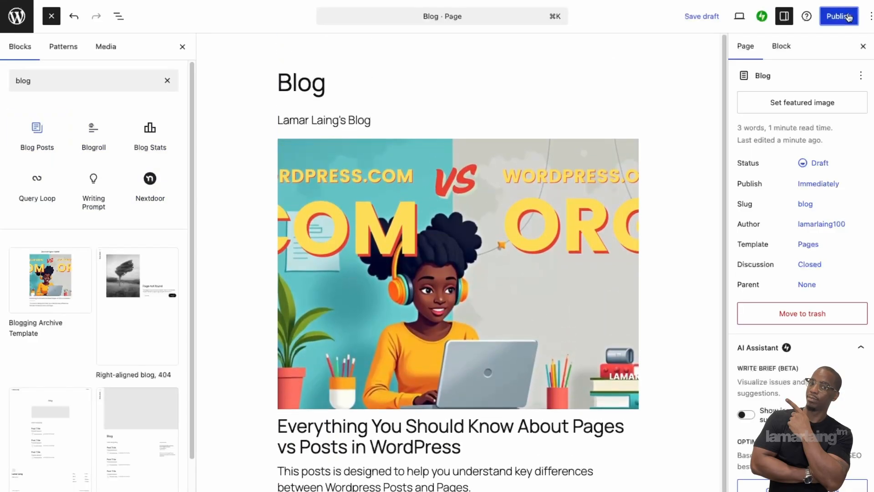
left_click(850, 17)
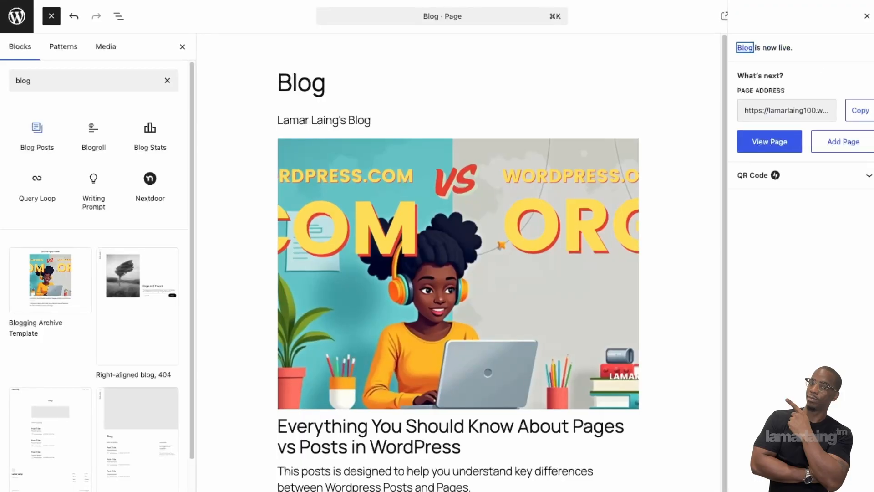
left_click(770, 141)
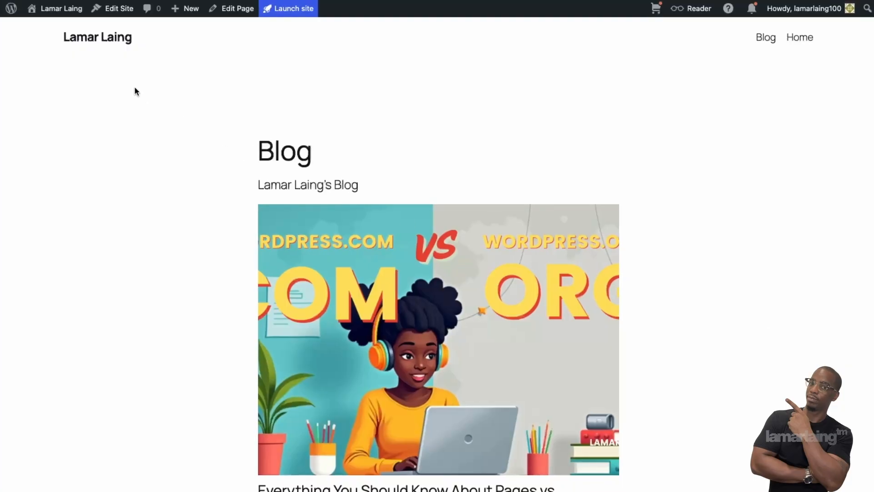
Step: Go to the live Home page, then follow the Blog nav link to the posts list
left_click(76, 39)
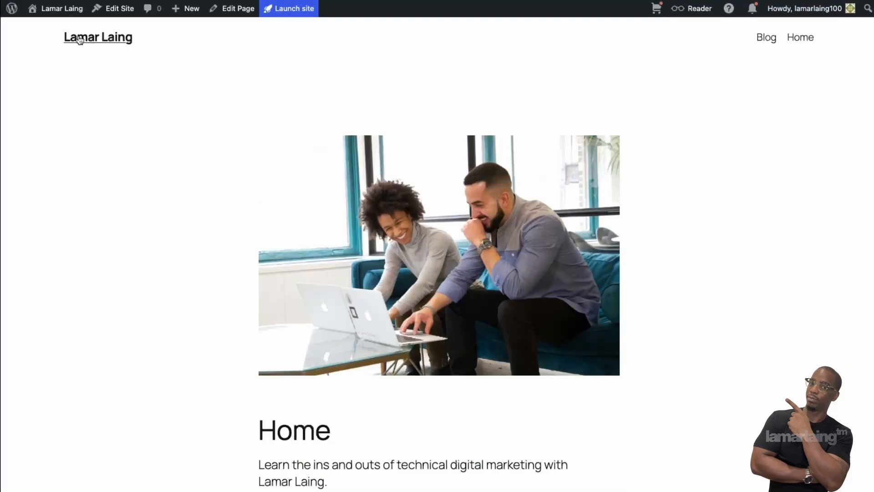
left_click(769, 43)
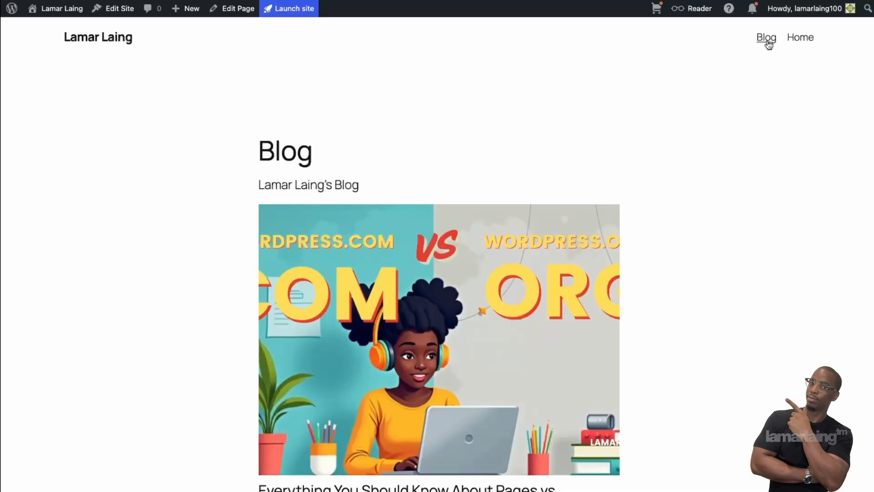
scroll(499, 490, "down", 2)
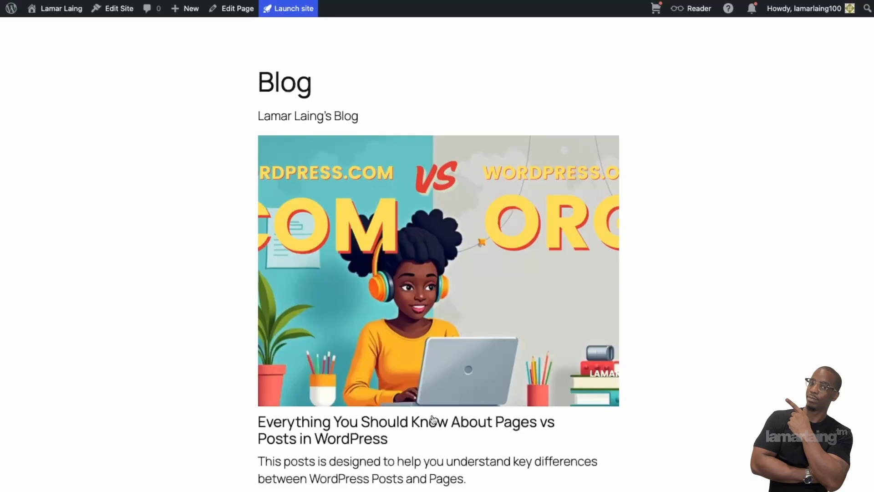
Step: Open the Pages vs Posts post, look through it, then return to Home via the nav
left_click(334, 424)
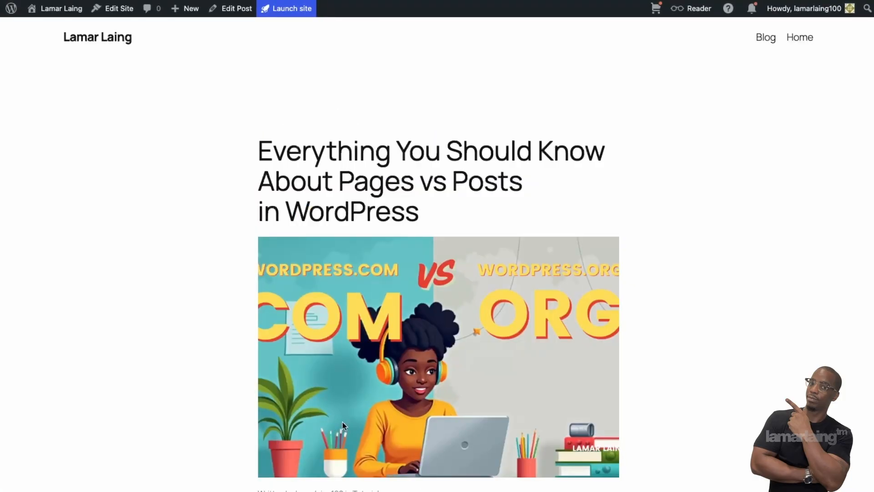
scroll(352, 423, "down", 5)
scroll(354, 424, "down", 2)
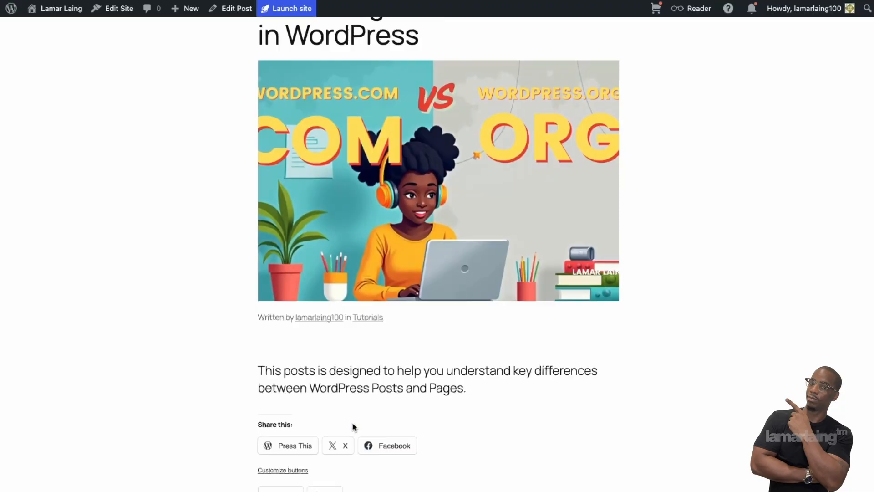
scroll(354, 424, "up", 7)
scroll(353, 426, "down", 7)
scroll(360, 431, "up", 7)
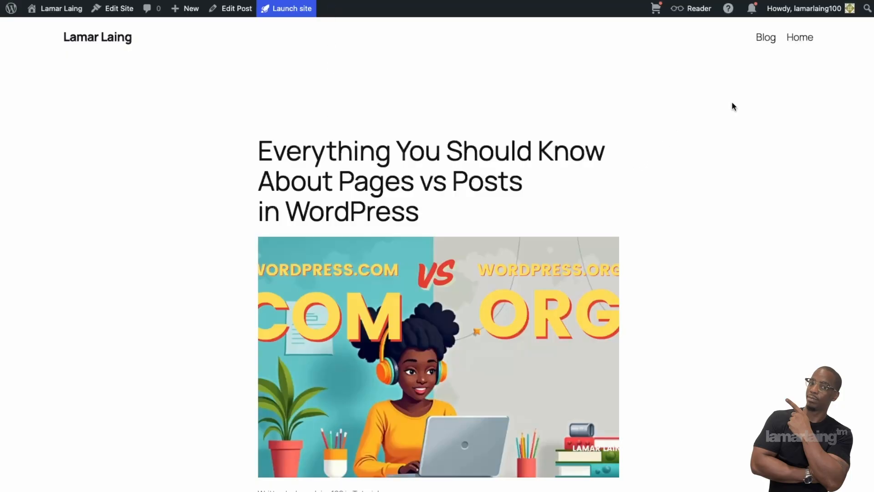
left_click(805, 40)
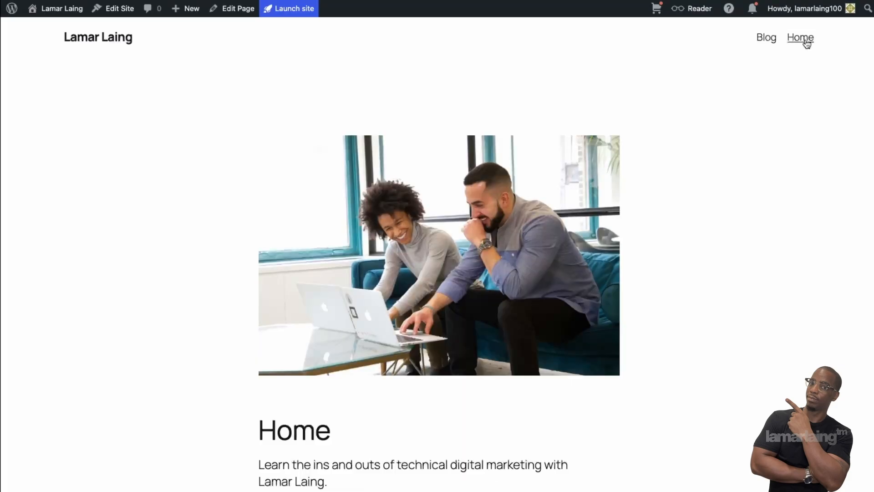